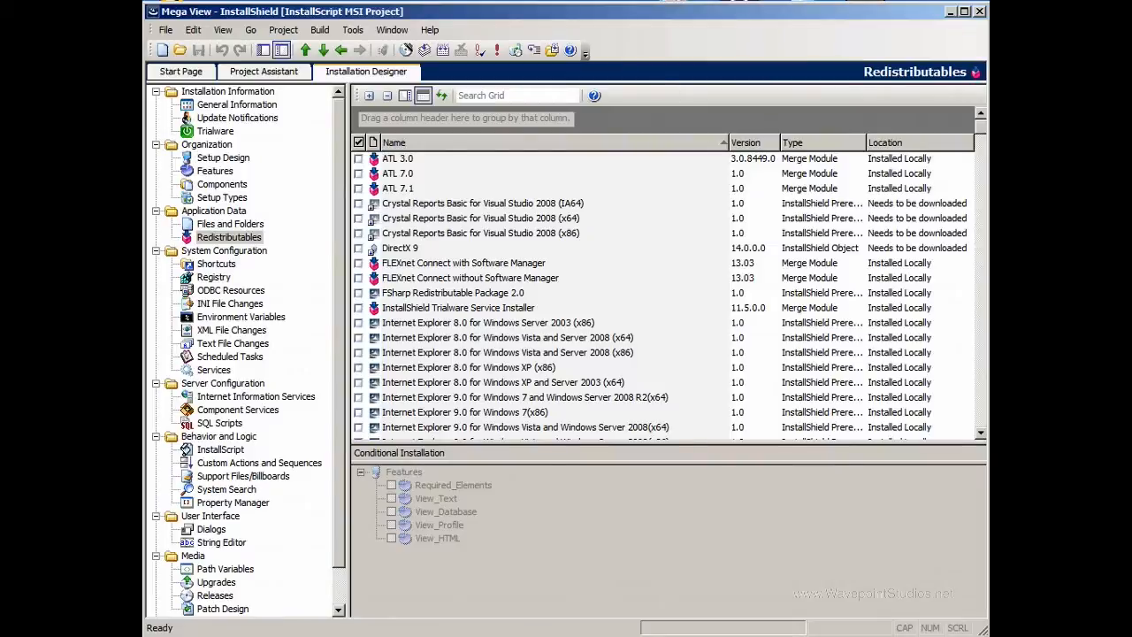
Minimize the InstallShield project, switch to the D:\Is2013Projects\Adobe Reader 11.0.04 folder and inspect its installer files
{"action": "left_click", "coordinate": [952, 14]}
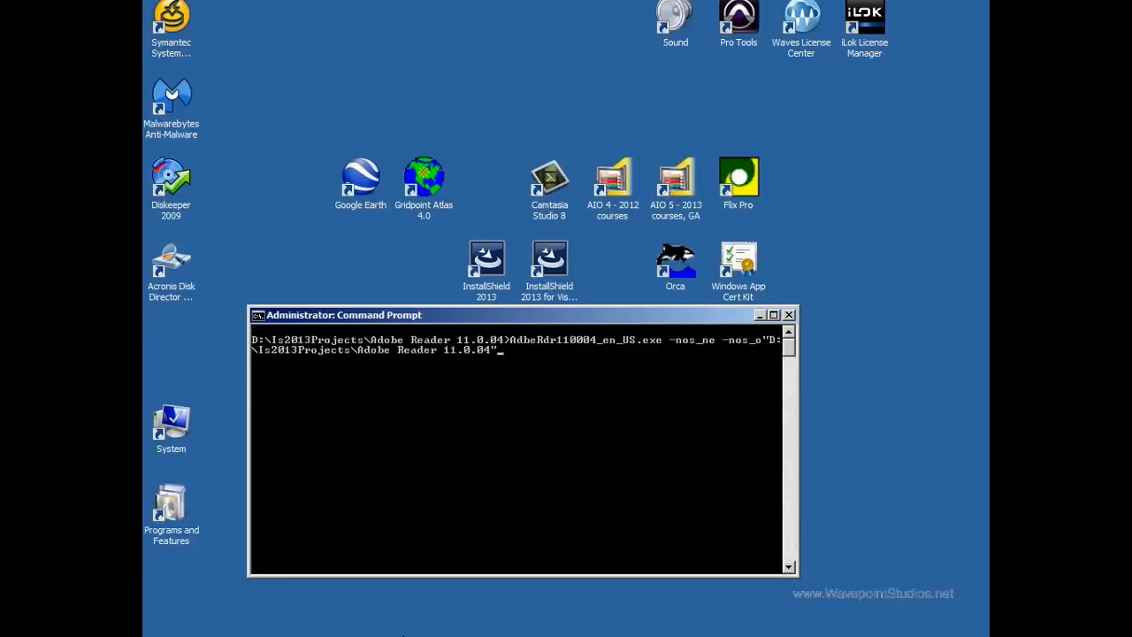
{"action": "right_click", "coordinate": [257, 628]}
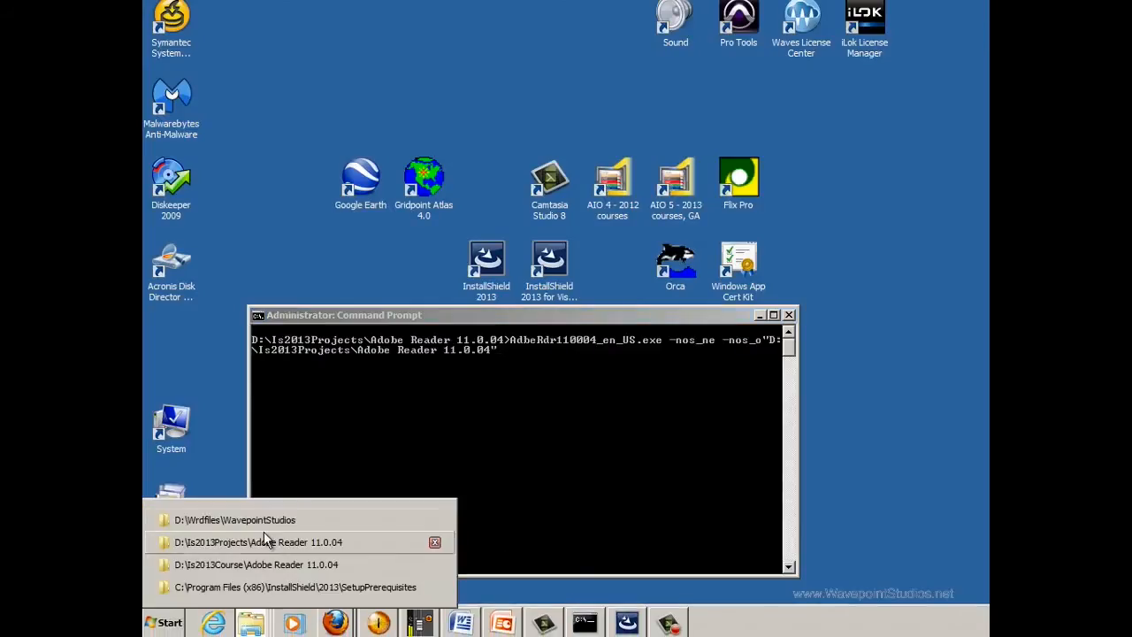
{"action": "left_click", "coordinate": [262, 542]}
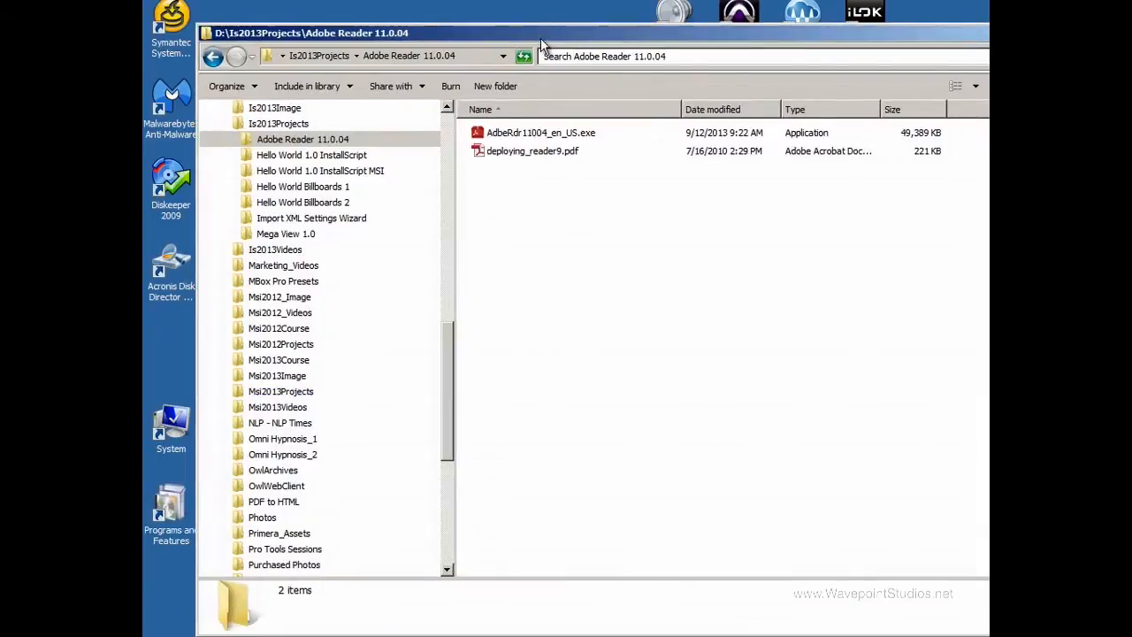
{"action": "left_click", "coordinate": [264, 126]}
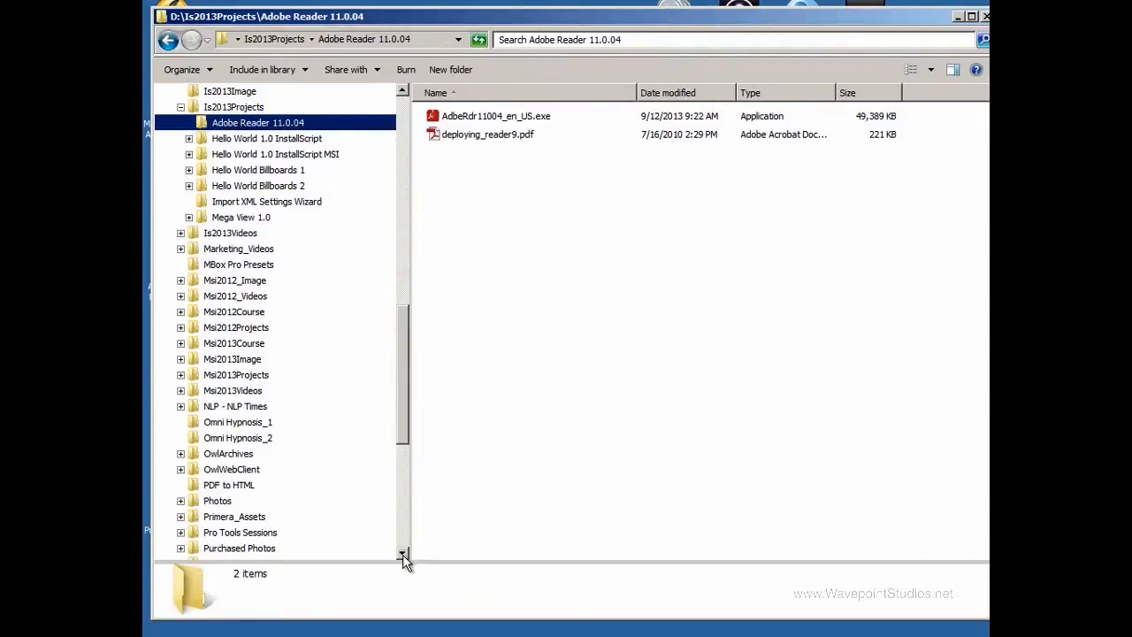
{"action": "left_click", "coordinate": [403, 555]}
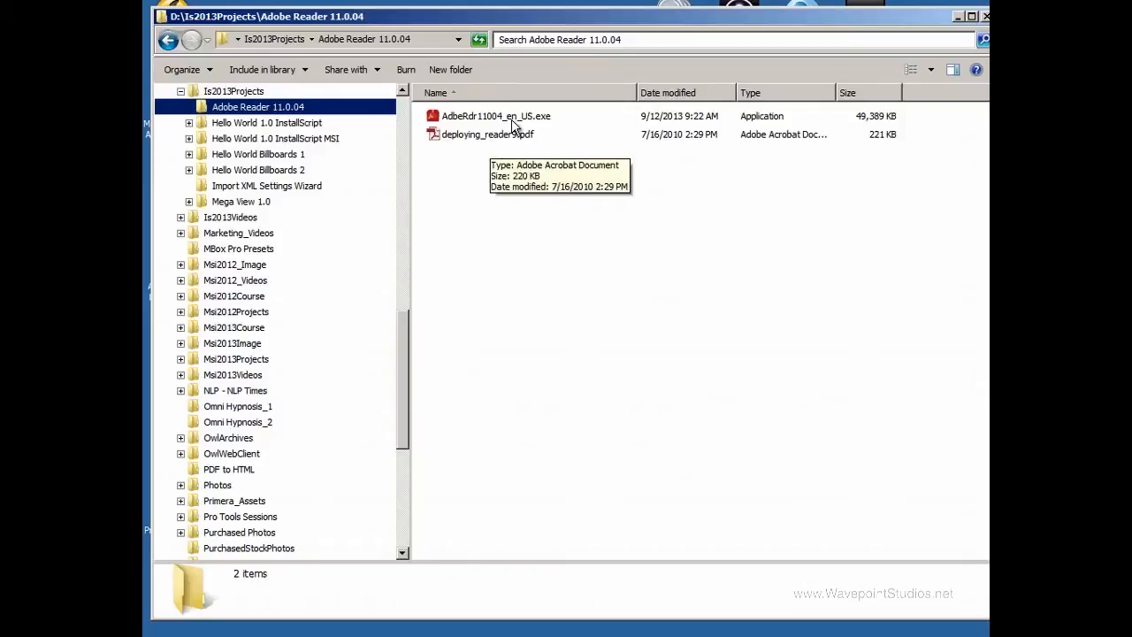
{"action": "left_click", "coordinate": [958, 17]}
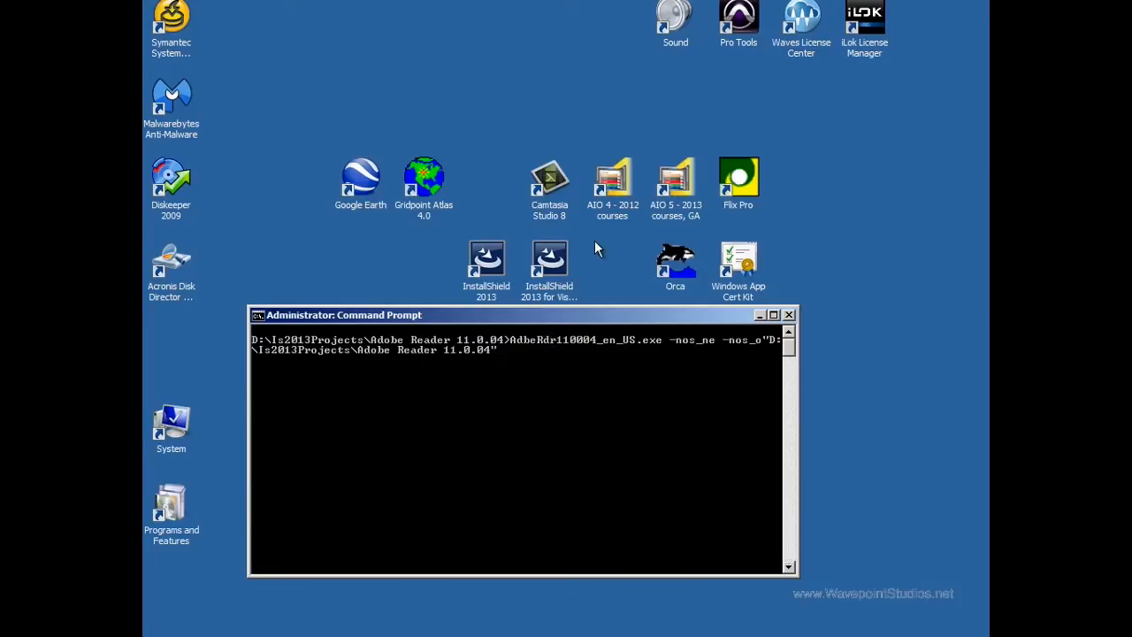
Try to extract the Adobe Reader installer at the command prompt with AdbeRdr110004_en_US.exe -nos_ne -nos_o"D:\Is2013Projects\Adobe Reader 11.0.04"
{"action": "left_click_drag", "start_coordinate": [510, 322], "coordinate": [560, 247]}
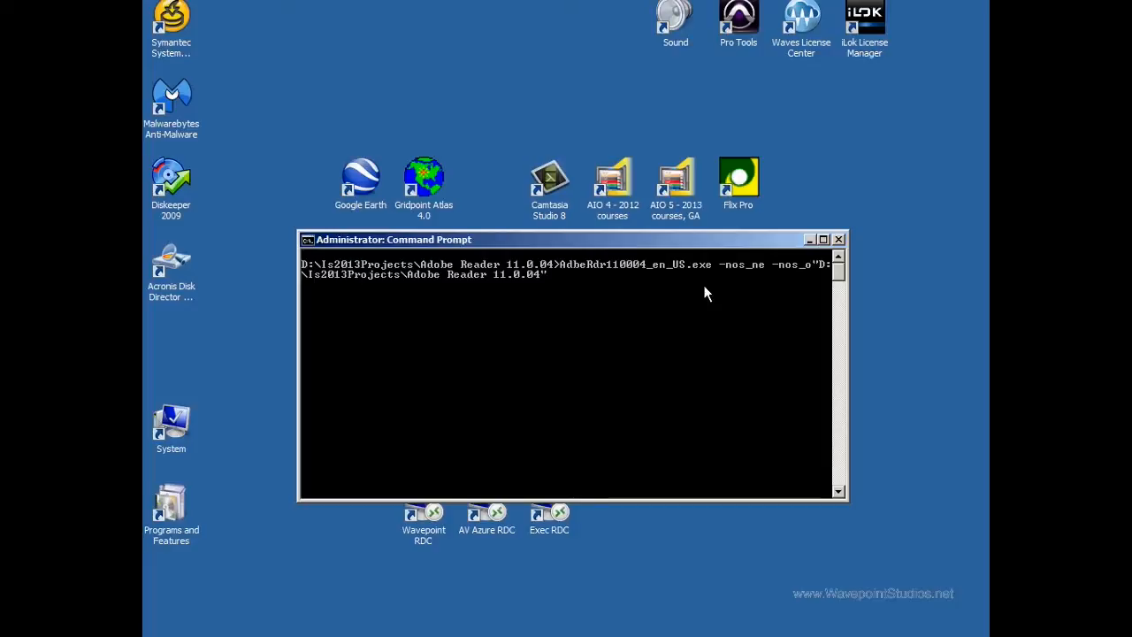
{"action": "key", "text": "Return"}
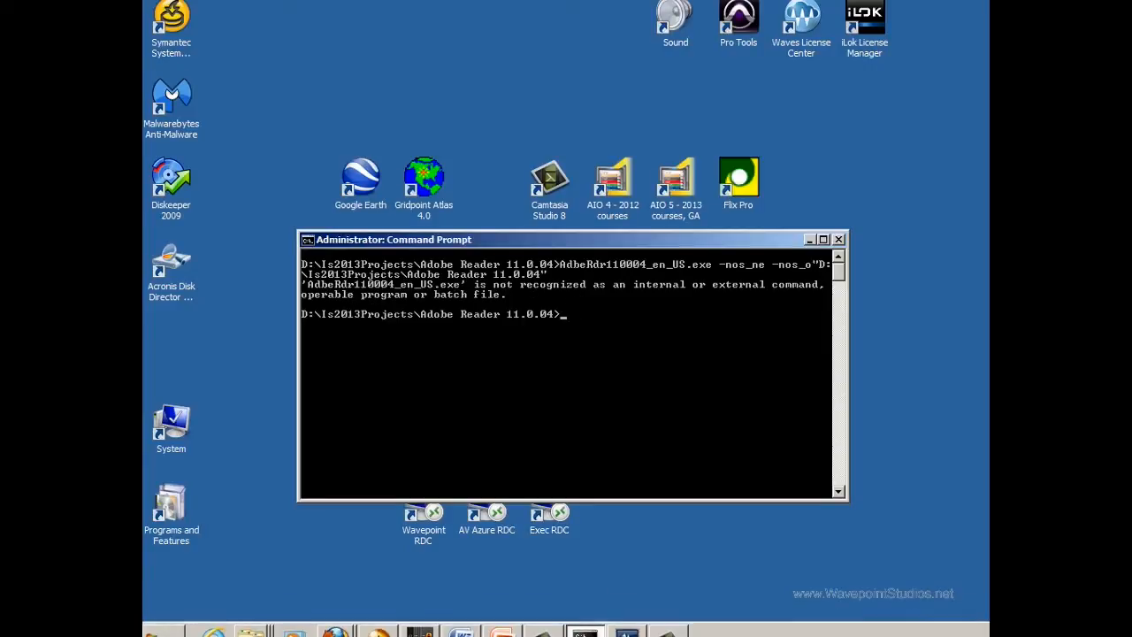
{"action": "left_click", "coordinate": [593, 320]}
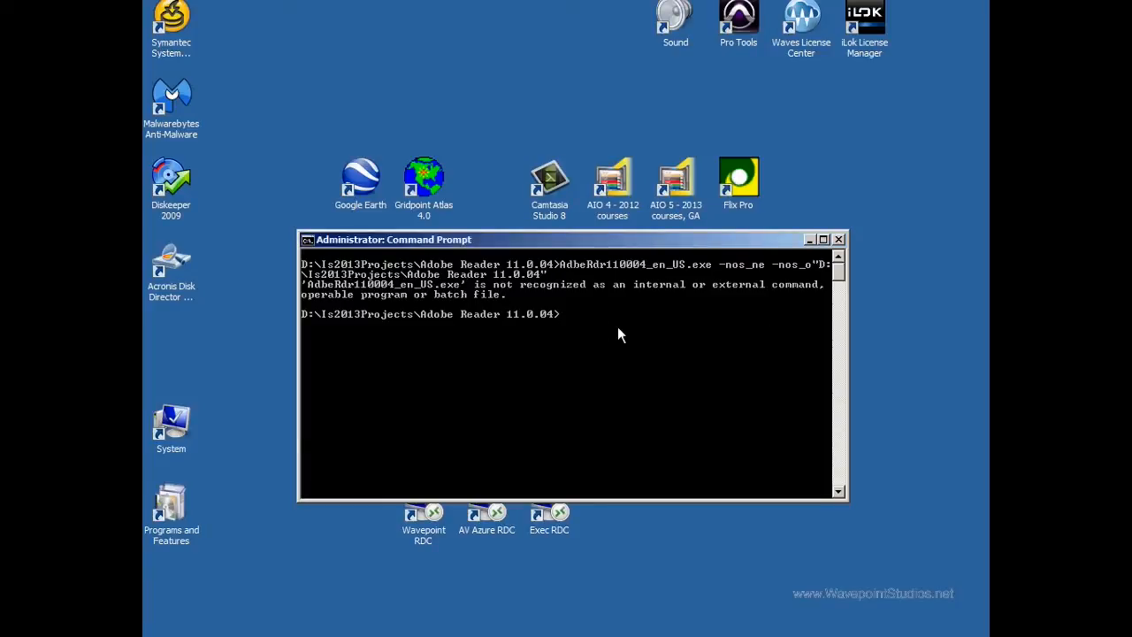
Correct the file name and run AdbeRdr11004_en_US.exe -nos_ne -nos_o"D:\Is2013Projects\Adobe Reader 11.0.04" to extract the installer, and minimize the prompt
{"action": "type", "text": "AdbeRdr11"}
{"action": "key", "text": "Up"}
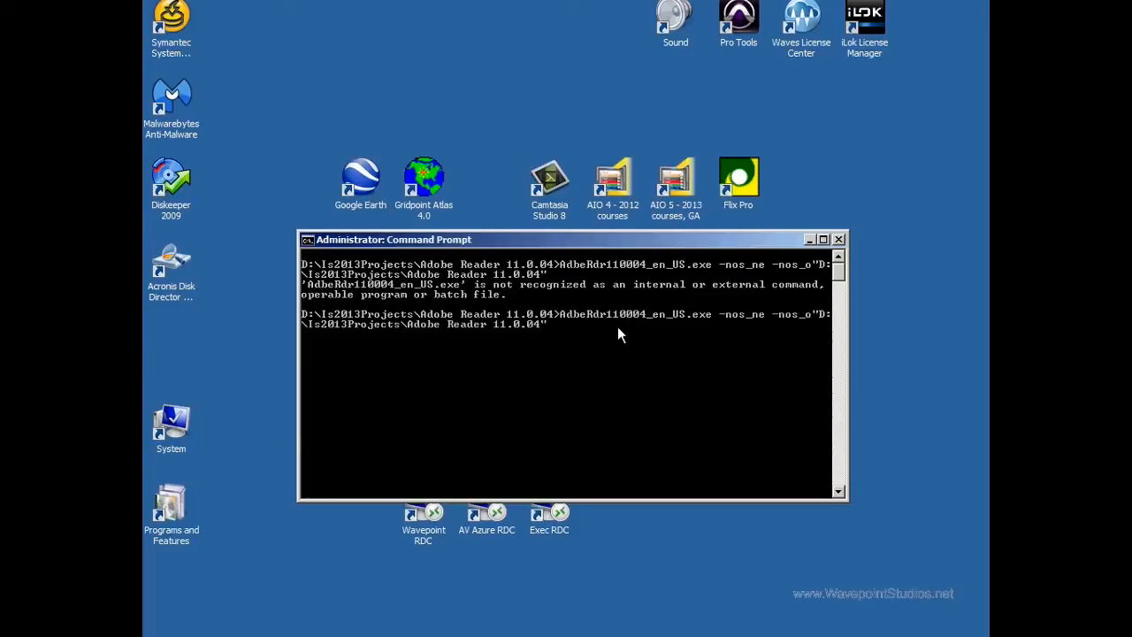
{"action": "key", "text": "BackSpace"}
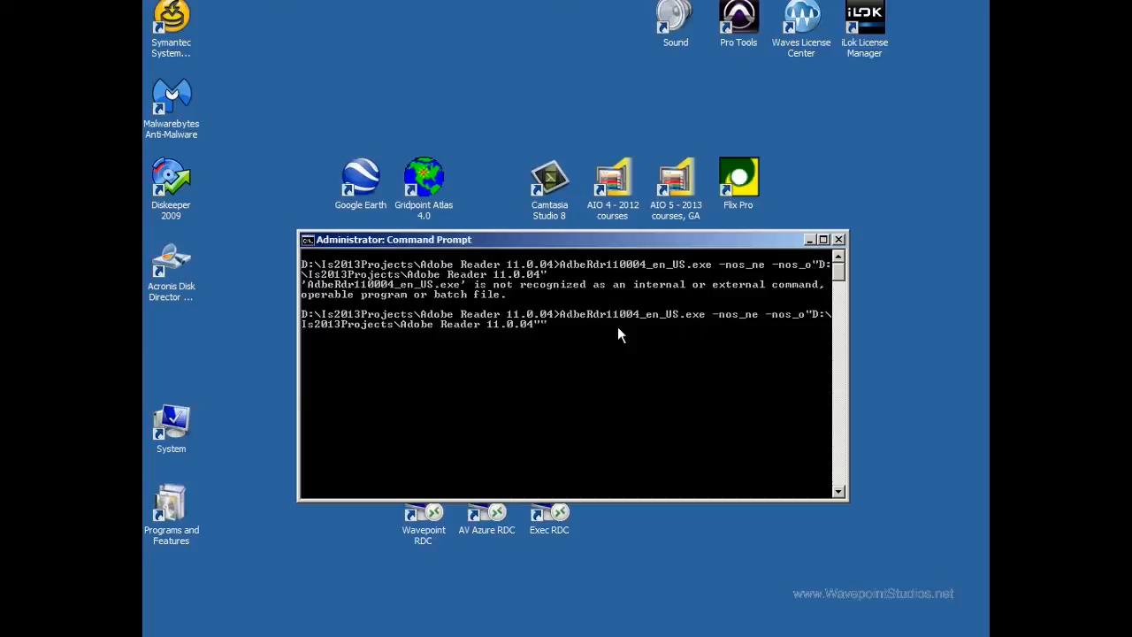
{"action": "key", "text": "BackSpace"}
{"action": "key", "text": "Return"}
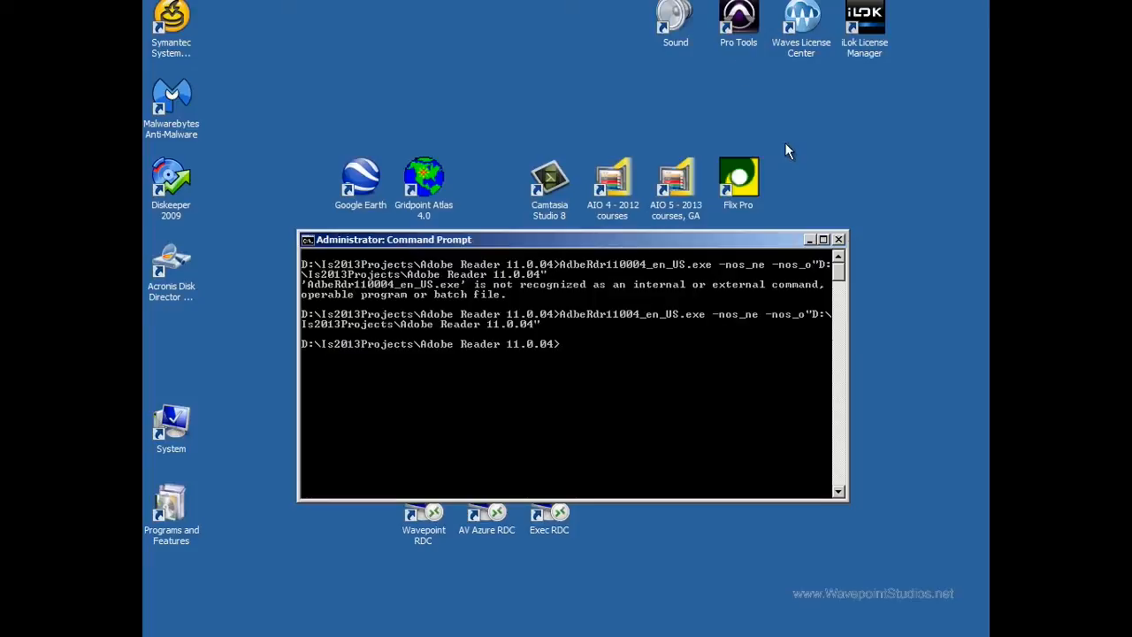
{"action": "left_click", "coordinate": [809, 240]}
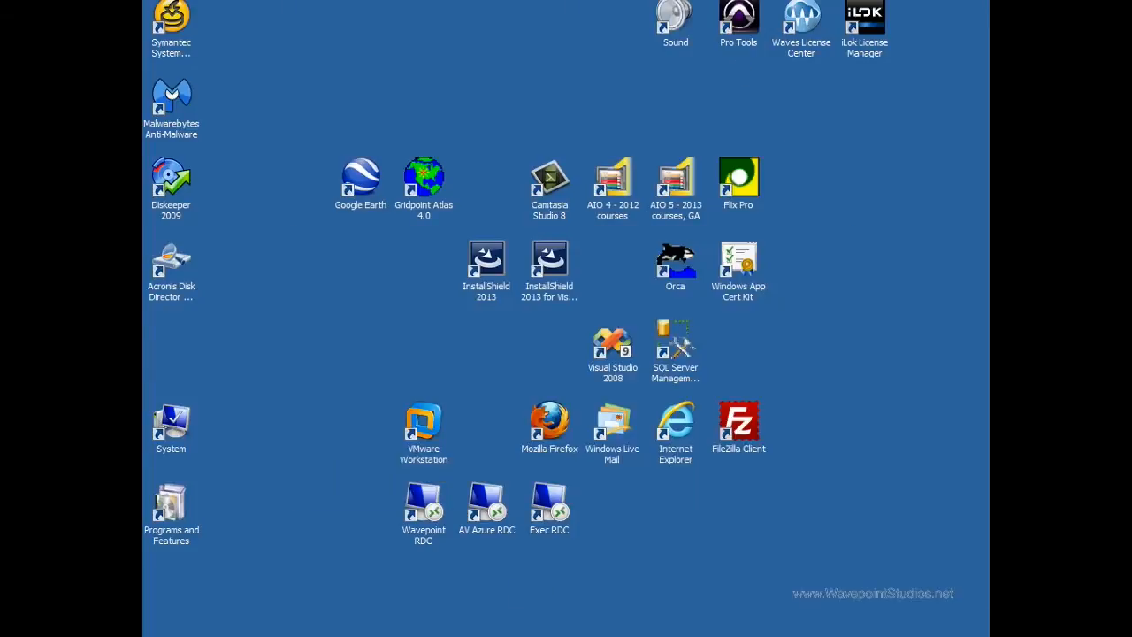
Switch to the D:\Is2013Course\Adobe Reader 11.0.04 folder and review the extracted installer files
{"action": "right_click", "coordinate": [257, 622]}
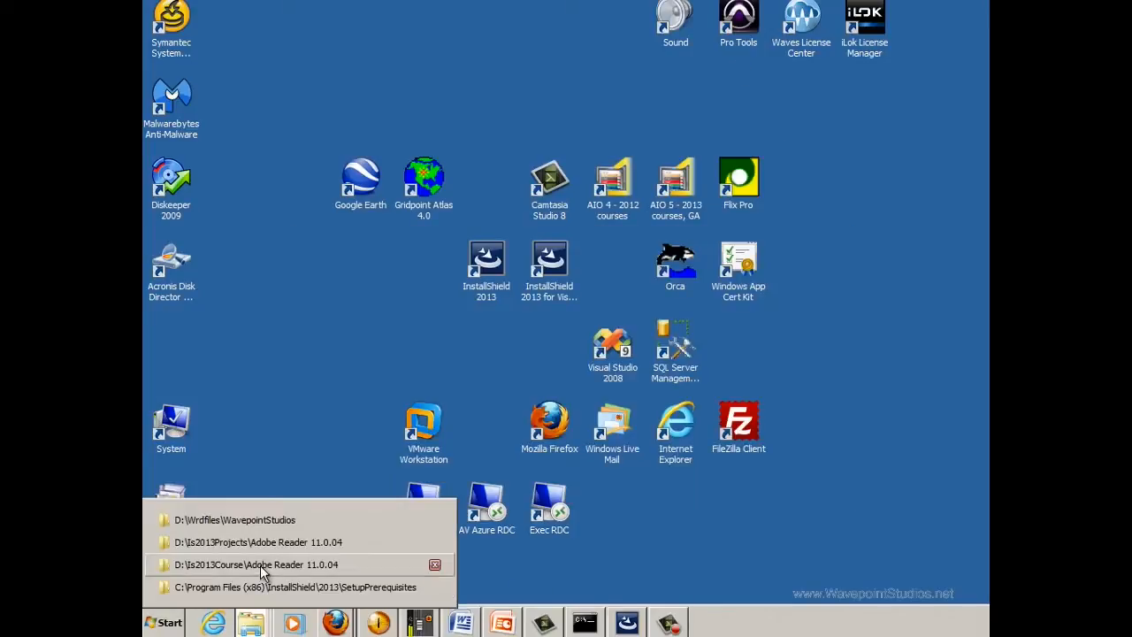
{"action": "left_click", "coordinate": [260, 564]}
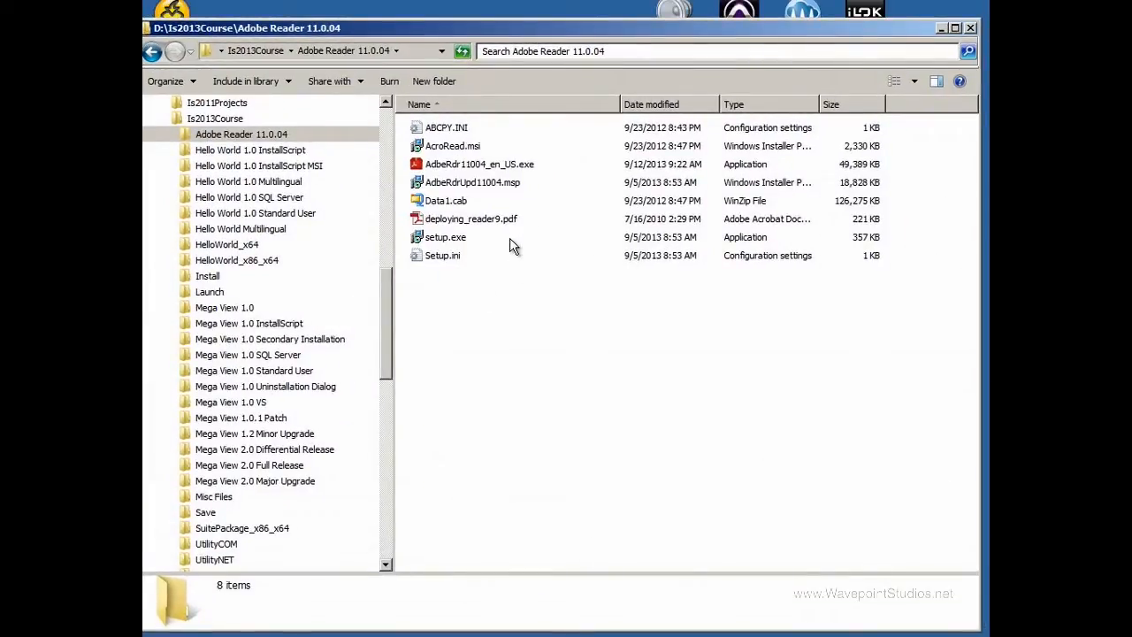
{"action": "mouse_move", "coordinate": [511, 246]}
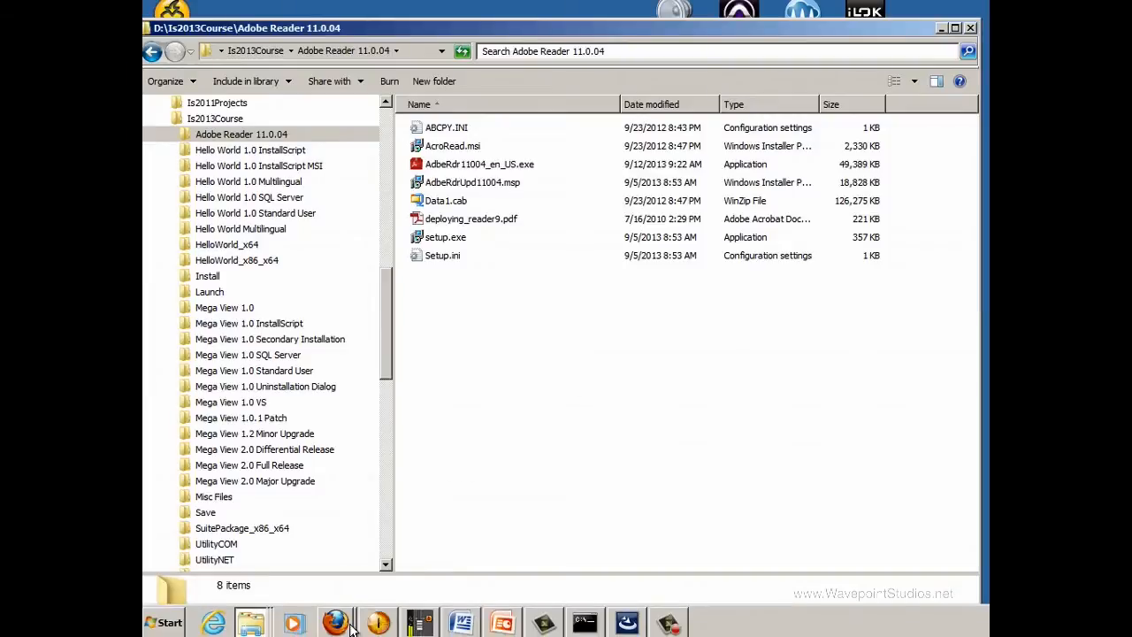
Browse the subfolders and .prq files in C:\Program Files (x86)\InstallShield\2013\SetupPrerequisites
{"action": "right_click", "coordinate": [252, 623]}
{"action": "left_click", "coordinate": [254, 586]}
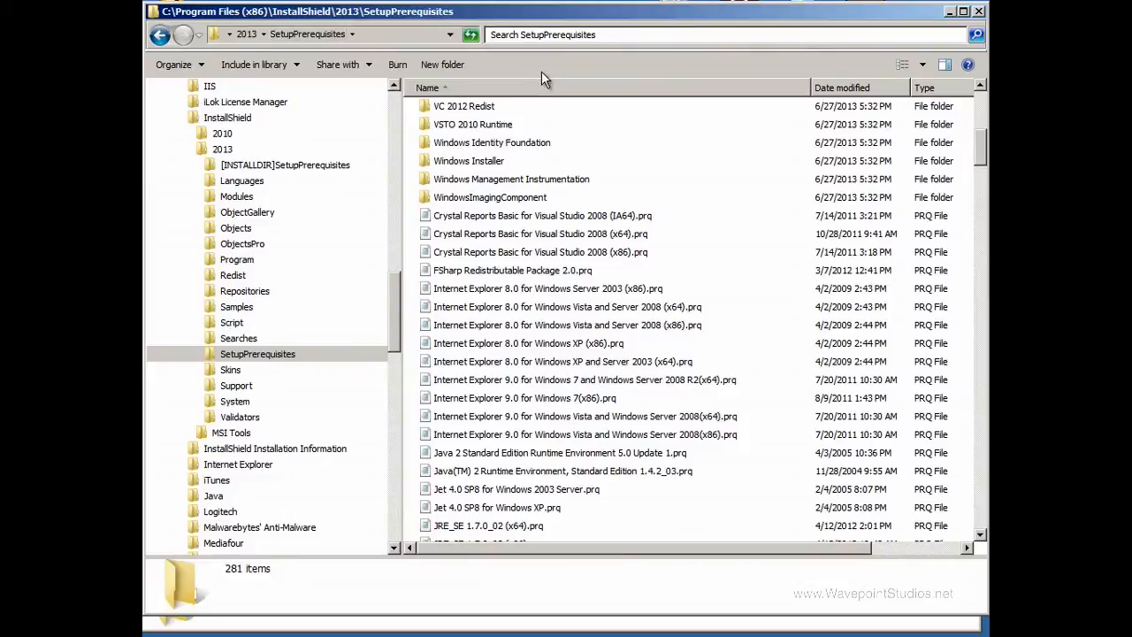
{"action": "left_click", "coordinate": [265, 358]}
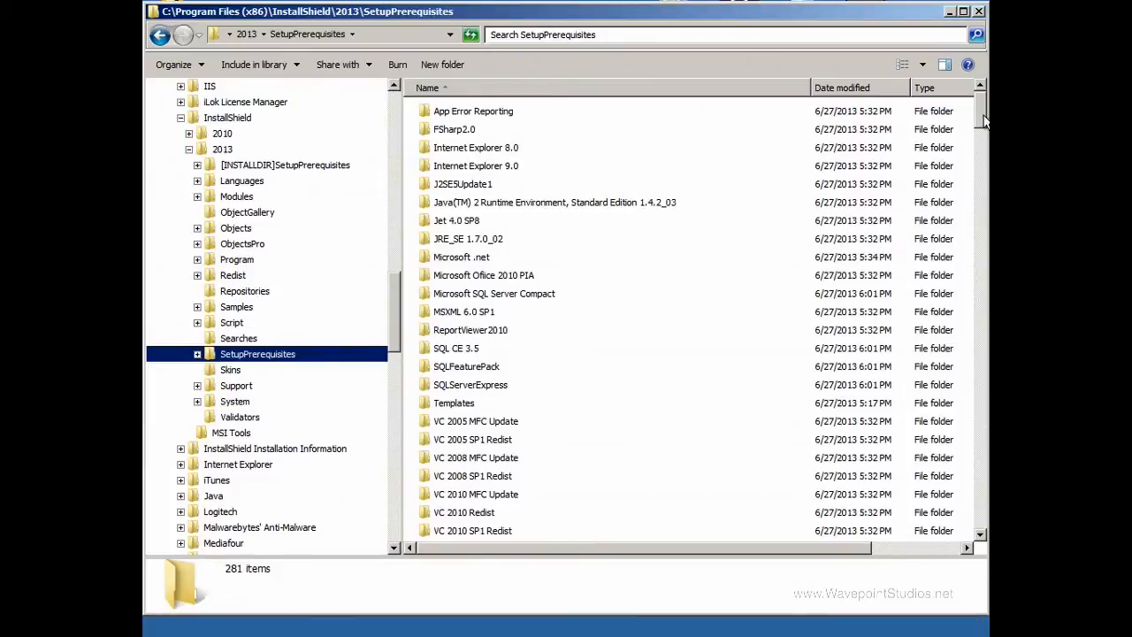
{"action": "scroll", "coordinate": [805, 105], "scroll_direction": "down", "scroll_amount": 12}
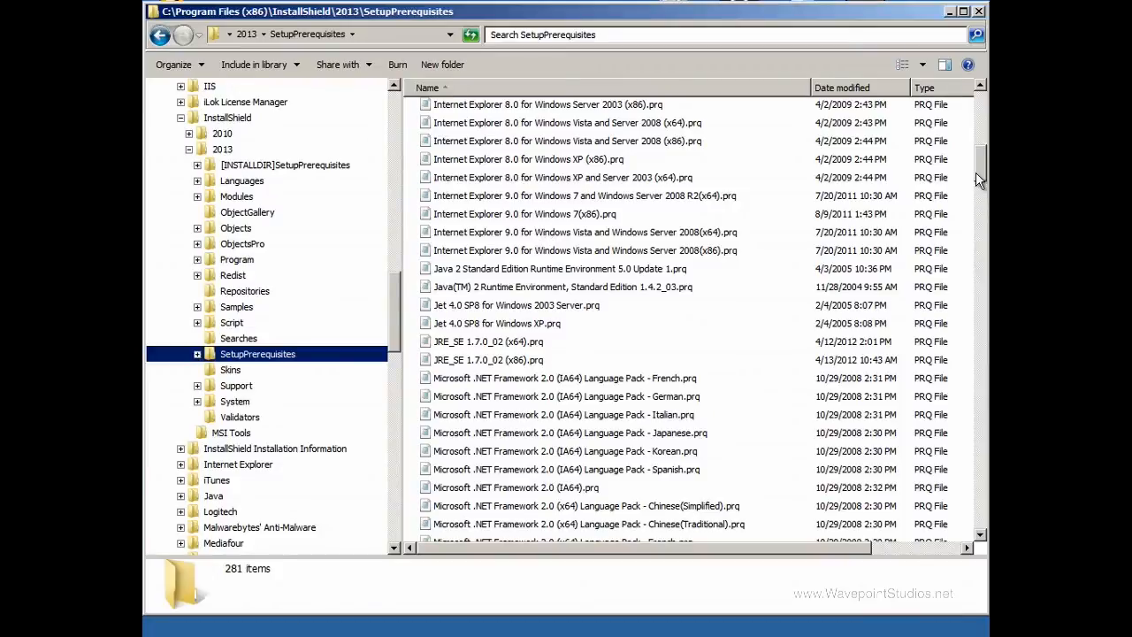
{"action": "scroll", "coordinate": [982, 129], "scroll_direction": "up", "scroll_amount": 3}
{"action": "scroll", "coordinate": [985, 123], "scroll_direction": "up", "scroll_amount": 10}
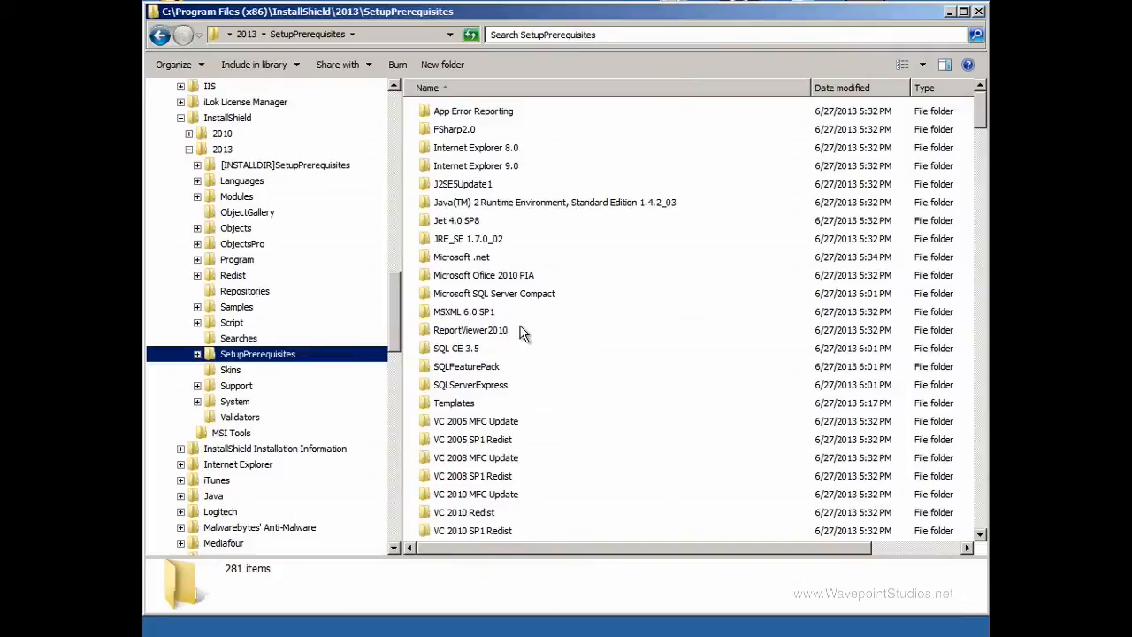
{"action": "scroll", "coordinate": [979, 131], "scroll_direction": "down", "scroll_amount": 3}
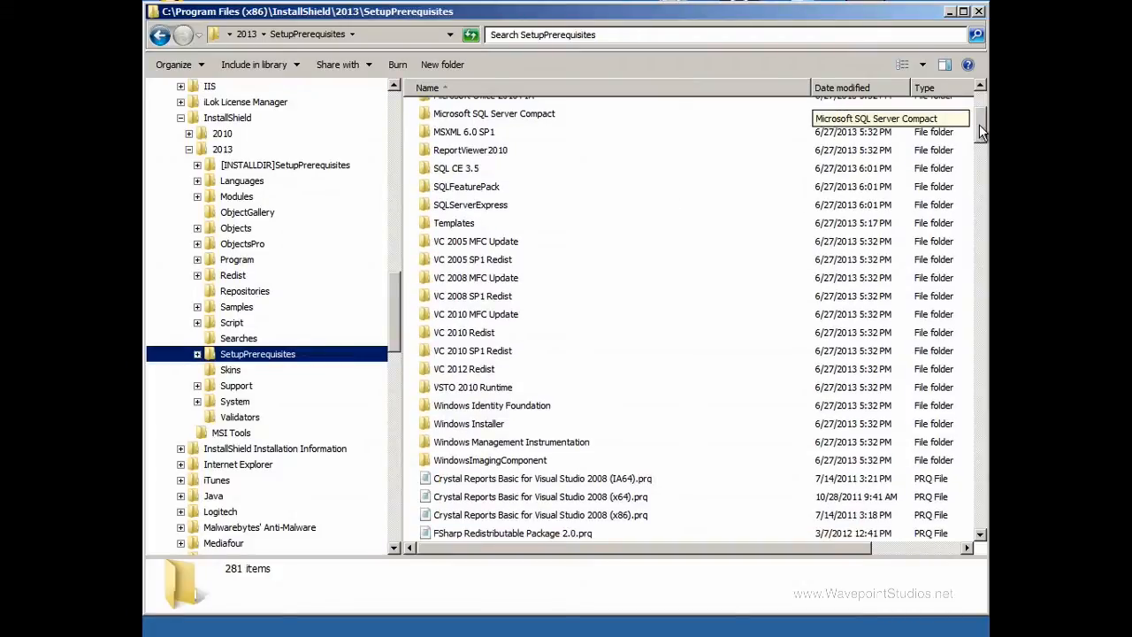
{"action": "scroll", "coordinate": [980, 131], "scroll_direction": "up", "scroll_amount": 4}
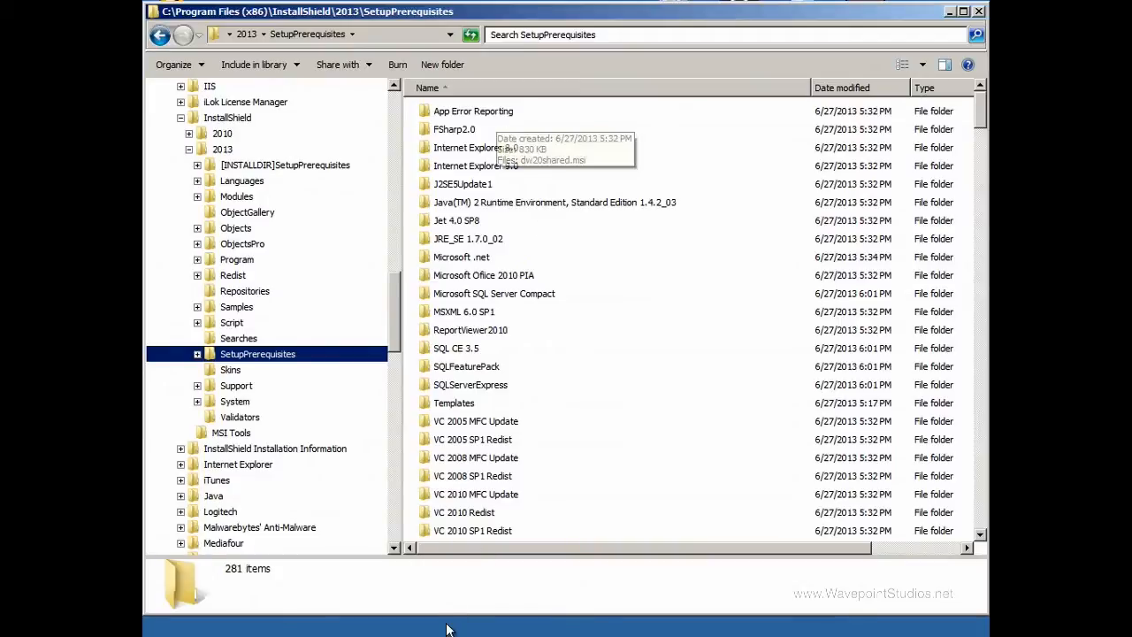
Create a folder named Adobe Acrobat Reader 11.0.04 inside the SetupPrerequisites folder
{"action": "left_click", "coordinate": [252, 622]}
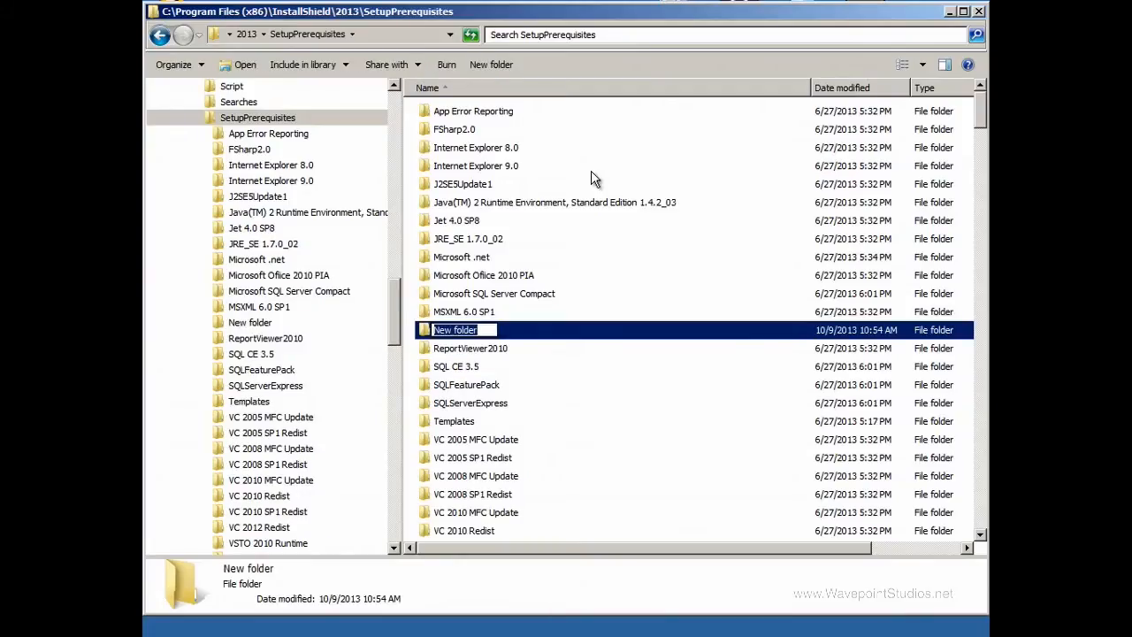
{"action": "type", "text": "Adobe Reader"}
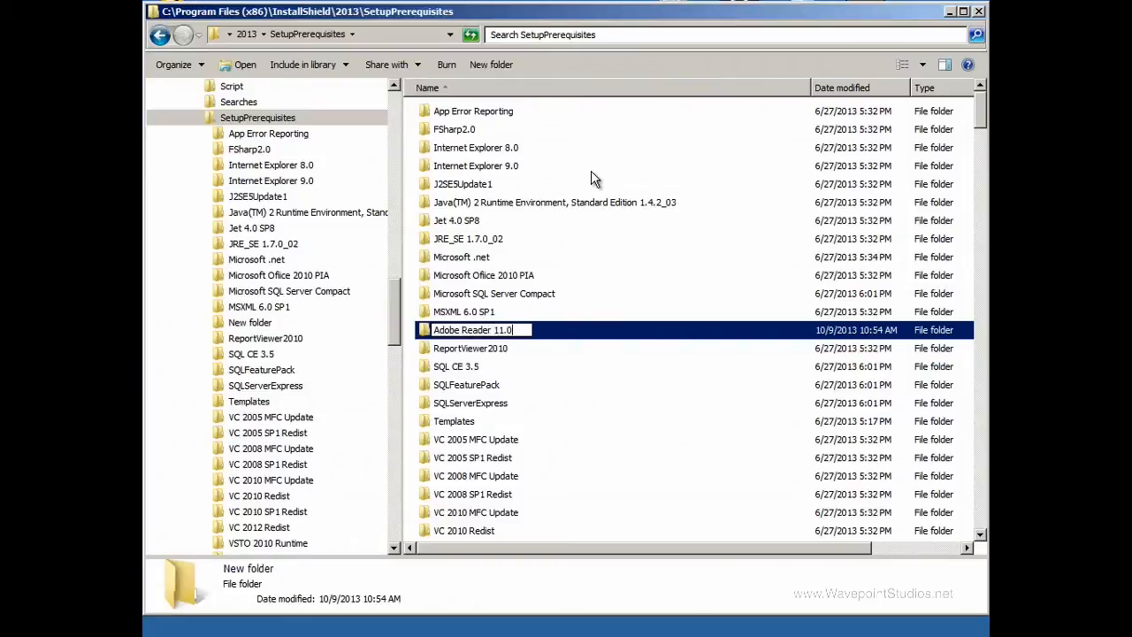
{"action": "type", "text": "11.0.04"}
{"action": "type", "text": "Acrobat"}
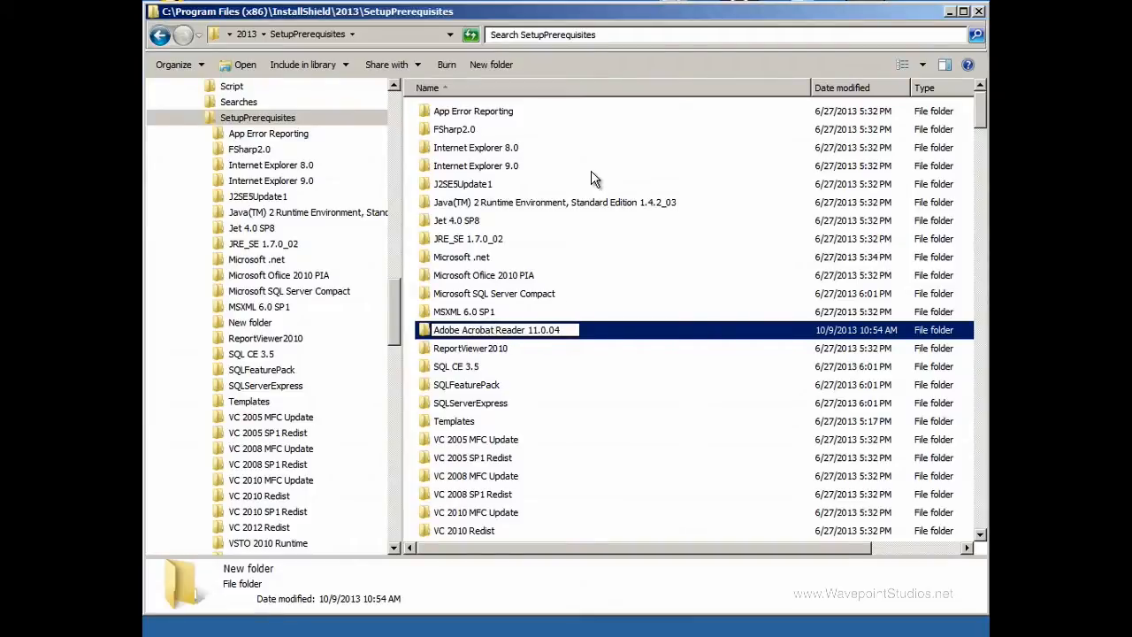
{"action": "key", "text": "Return"}
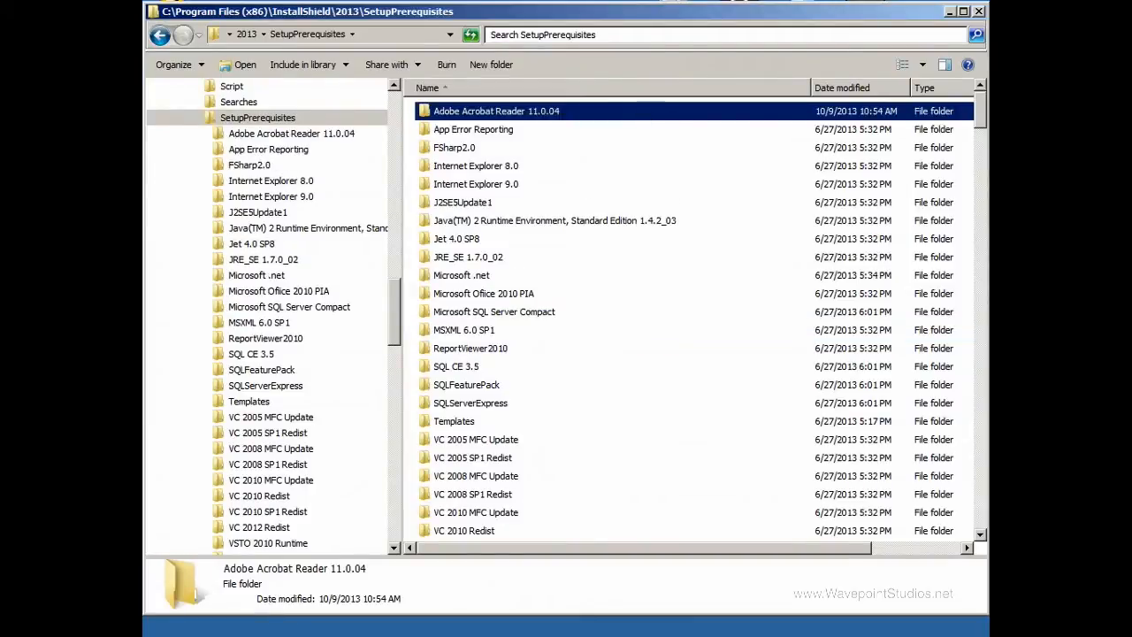
Copy ABCPY.INI, AcroRead.msi, AdbeRdrUpd11004.msp, Data1.cab, setup.exe and Setup.ini from D:\Is2013Projects\Adobe Reader 11.0.04 into the new Adobe Acrobat Reader 11.0.04 folder
{"action": "mouse_move", "coordinate": [309, 625]}
{"action": "mouse_move", "coordinate": [250, 626]}
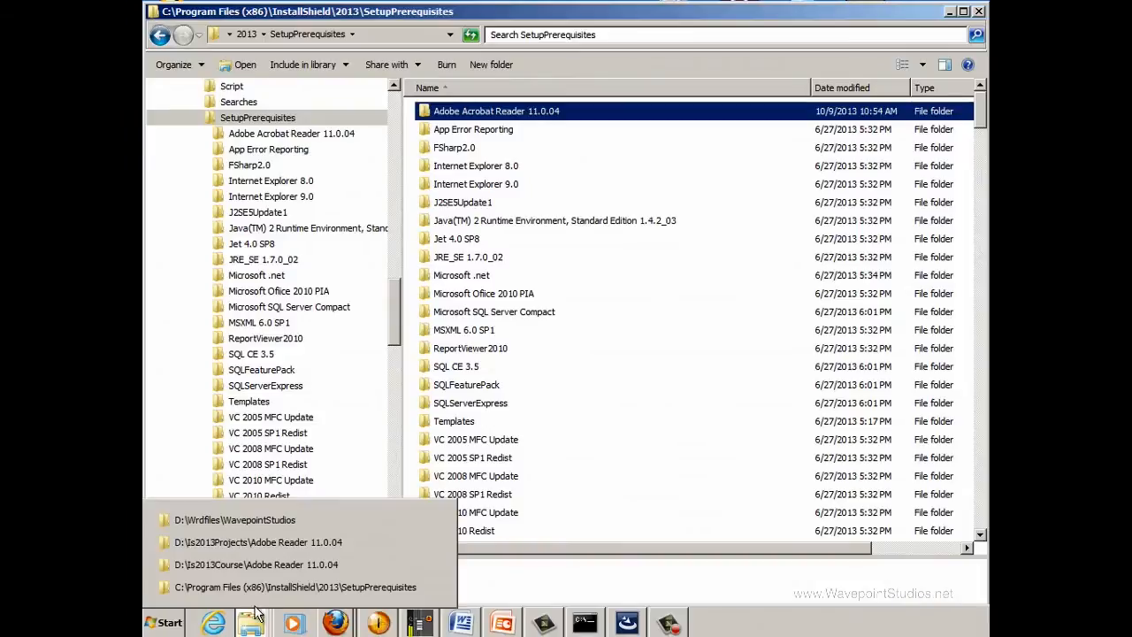
{"action": "left_click", "coordinate": [261, 591]}
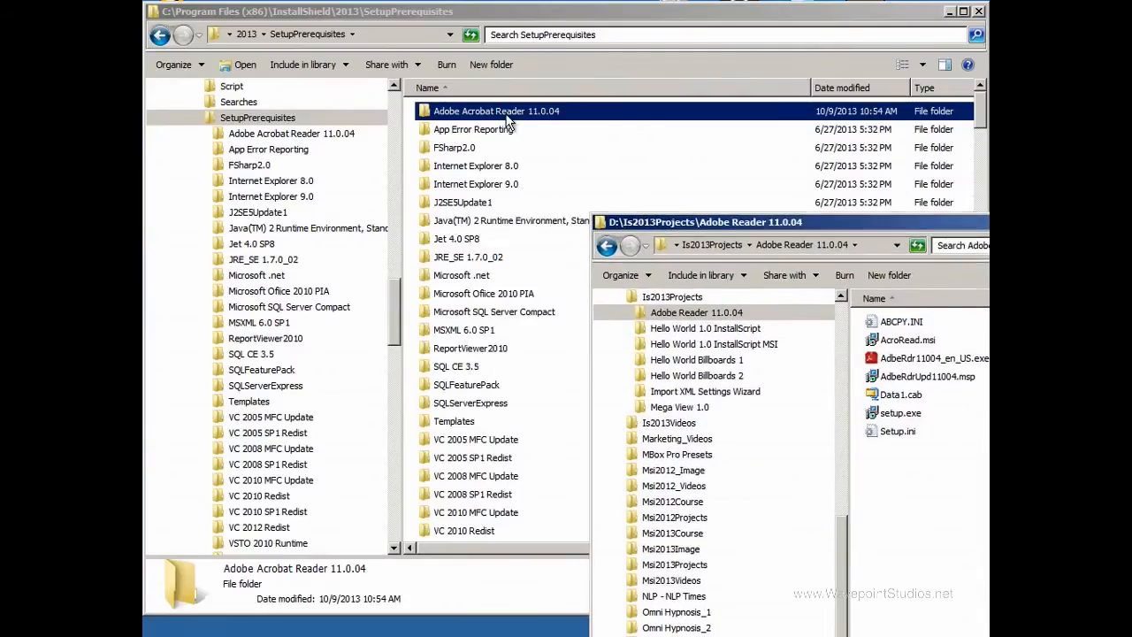
{"action": "double_click", "coordinate": [507, 115]}
{"action": "left_click", "coordinate": [915, 325]}
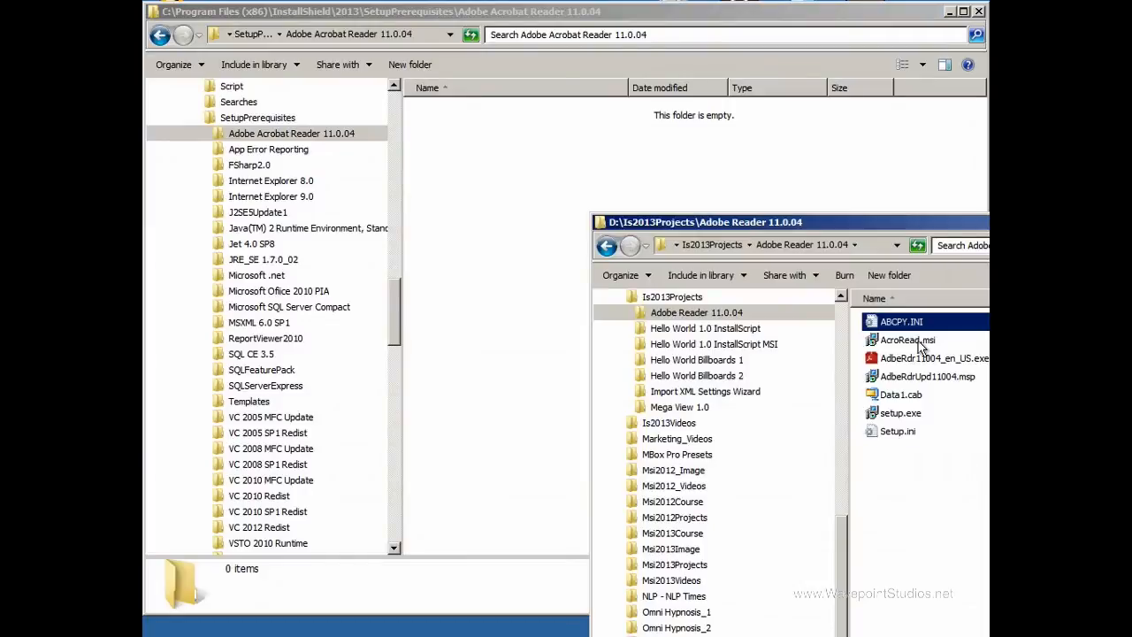
{"action": "left_click", "coordinate": [917, 340], "text": "ctrl"}
{"action": "left_click", "coordinate": [940, 380], "text": "ctrl"}
{"action": "left_click", "coordinate": [917, 393], "text": "ctrl"}
{"action": "left_click", "coordinate": [902, 414], "text": "ctrl"}
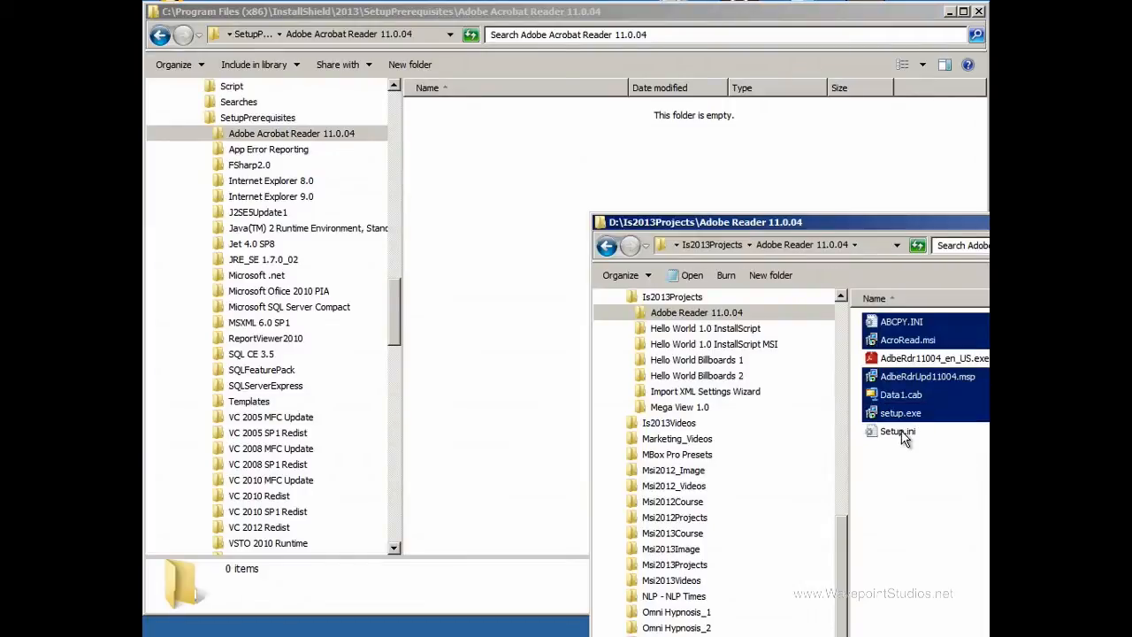
{"action": "left_click", "coordinate": [900, 432], "text": "ctrl"}
{"action": "left_click_drag", "start_coordinate": [900, 432], "coordinate": [526, 202]}
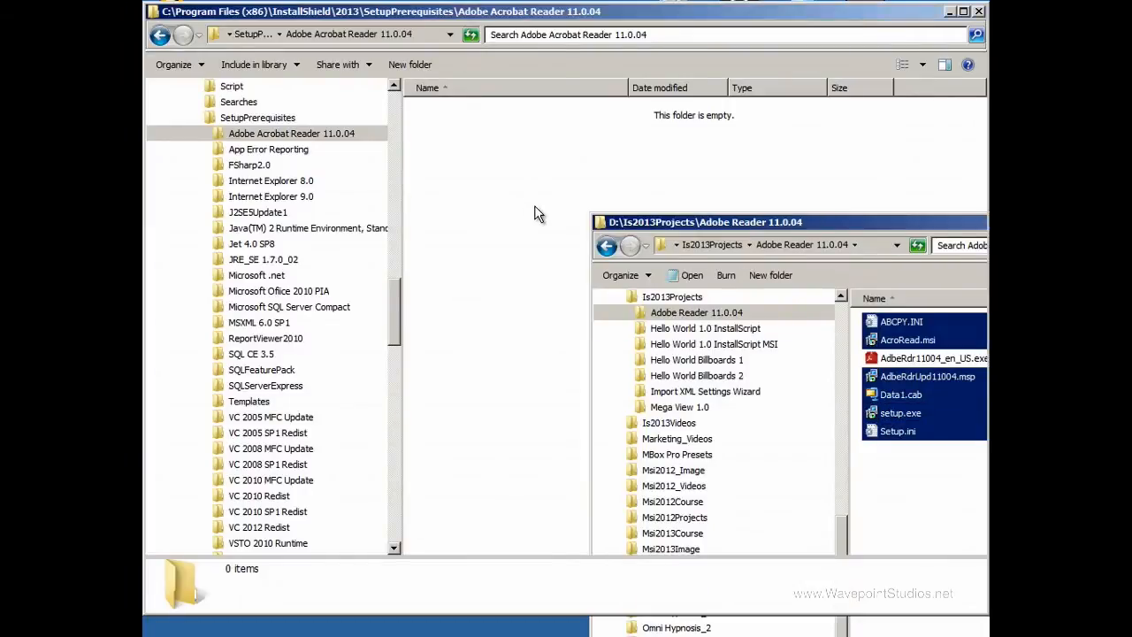
Put away the source folder window and check the contents of the Adobe Acrobat Reader 11.0.04 folder under SetupPrerequisites
{"action": "left_click_drag", "start_coordinate": [1026, 222], "coordinate": [567, 115]}
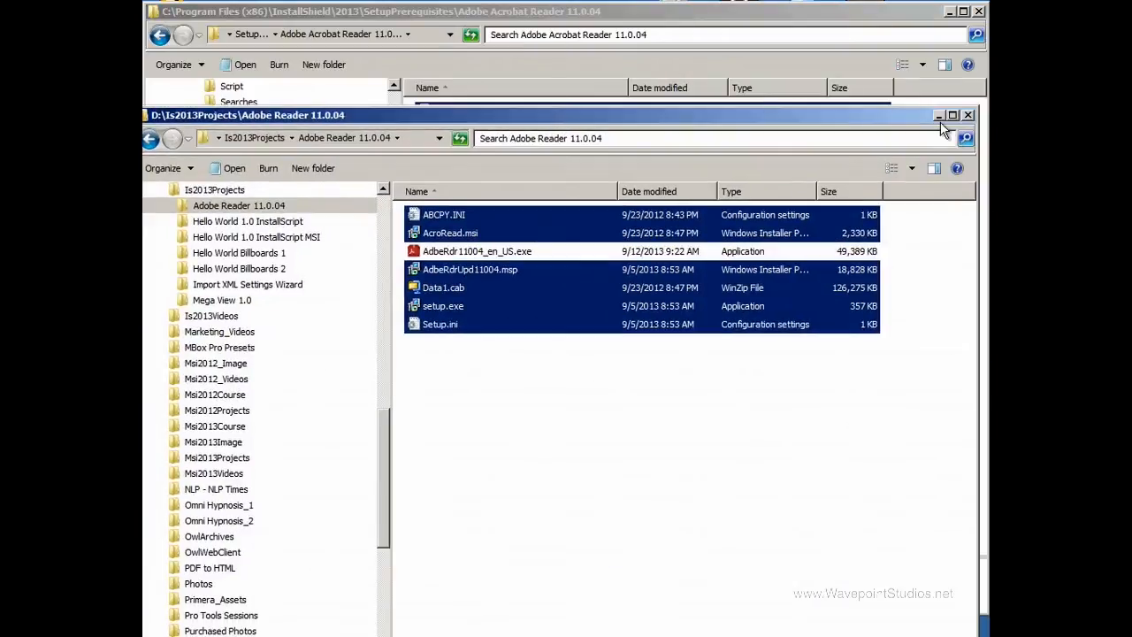
{"action": "key", "text": "alt+F4"}
{"action": "left_click", "coordinate": [636, 361]}
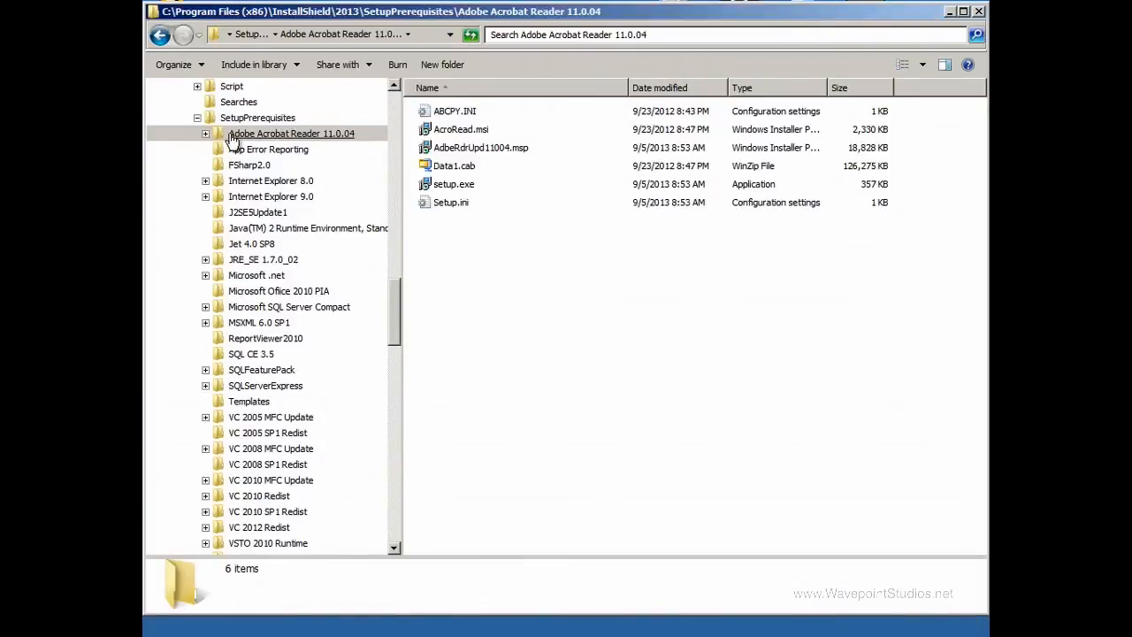
{"action": "left_click", "coordinate": [263, 132]}
{"action": "left_click", "coordinate": [262, 118]}
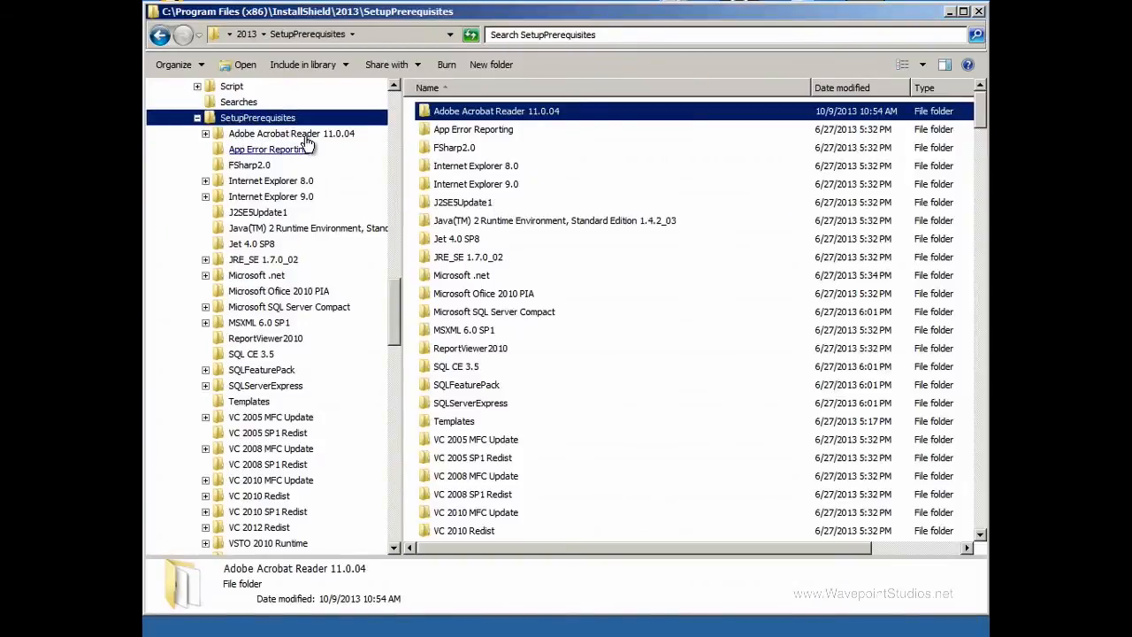
{"action": "left_click", "coordinate": [305, 134]}
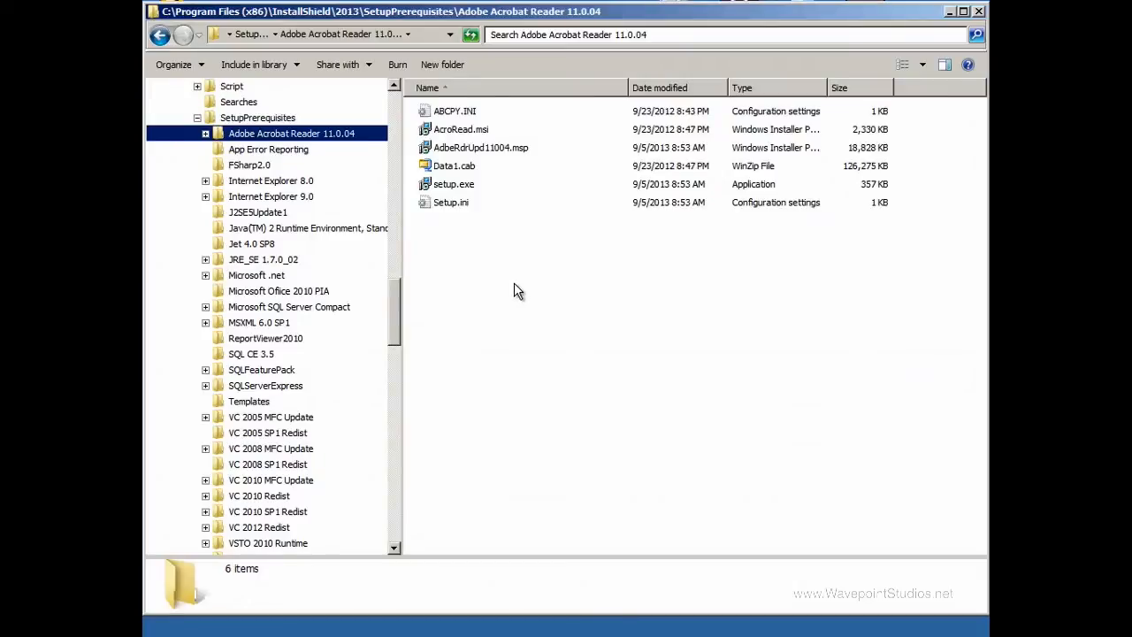
Put away the folder window and switch to the Mega View project in InstallShield
{"action": "left_click", "coordinate": [951, 16]}
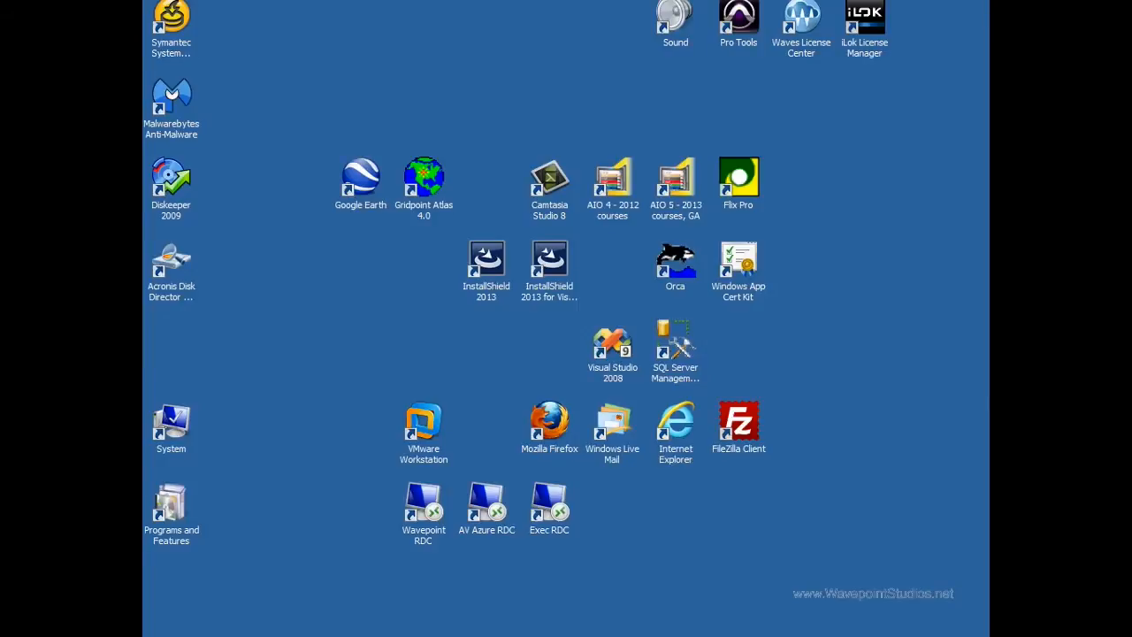
{"action": "left_click", "coordinate": [627, 623]}
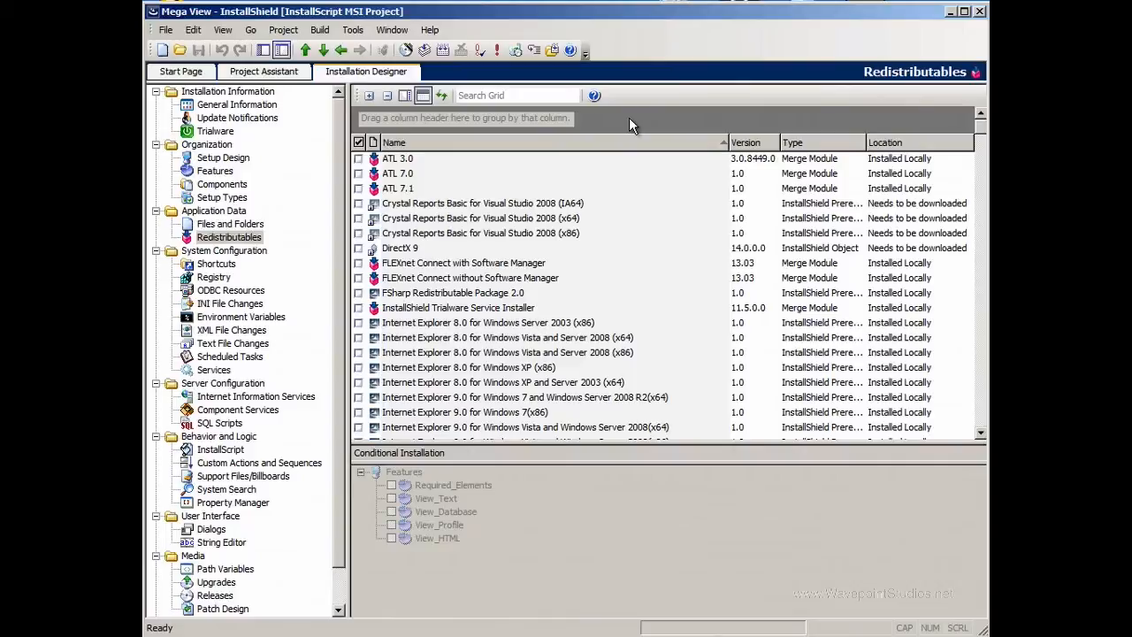
{"action": "left_click", "coordinate": [352, 30]}
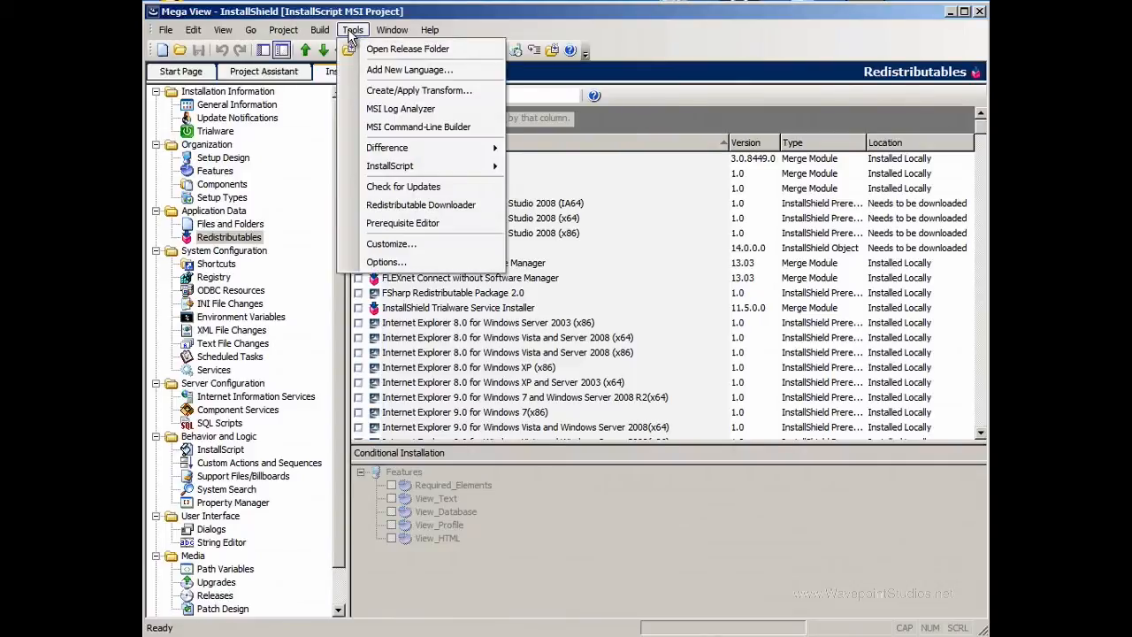
{"action": "left_click", "coordinate": [437, 223]}
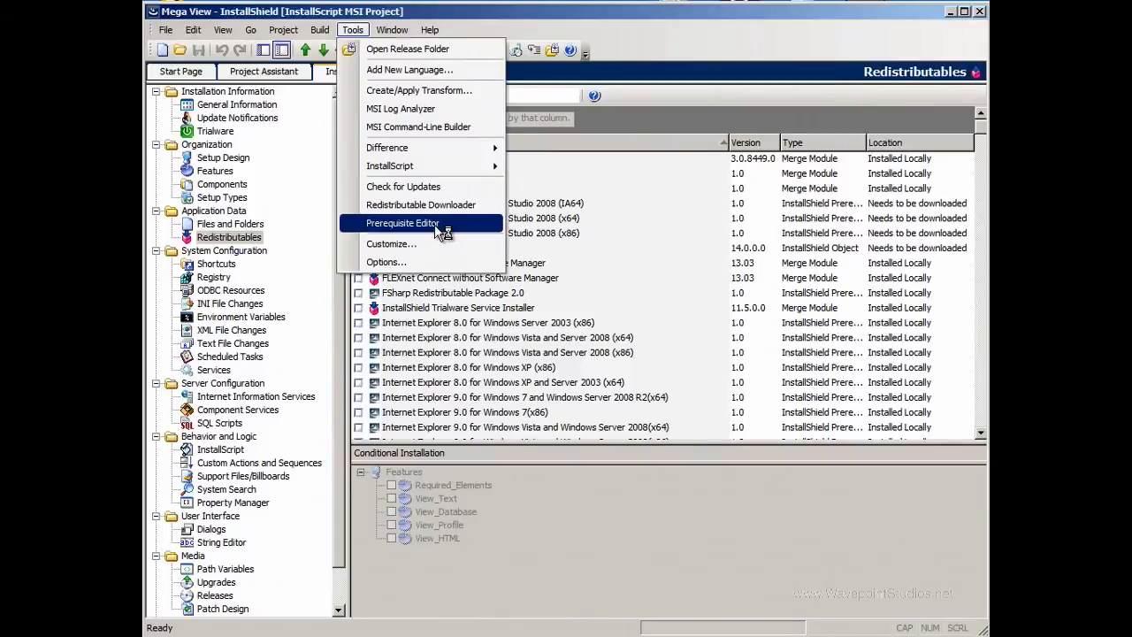
{"action": "left_click_drag", "start_coordinate": [851, 18], "coordinate": [403, 114]}
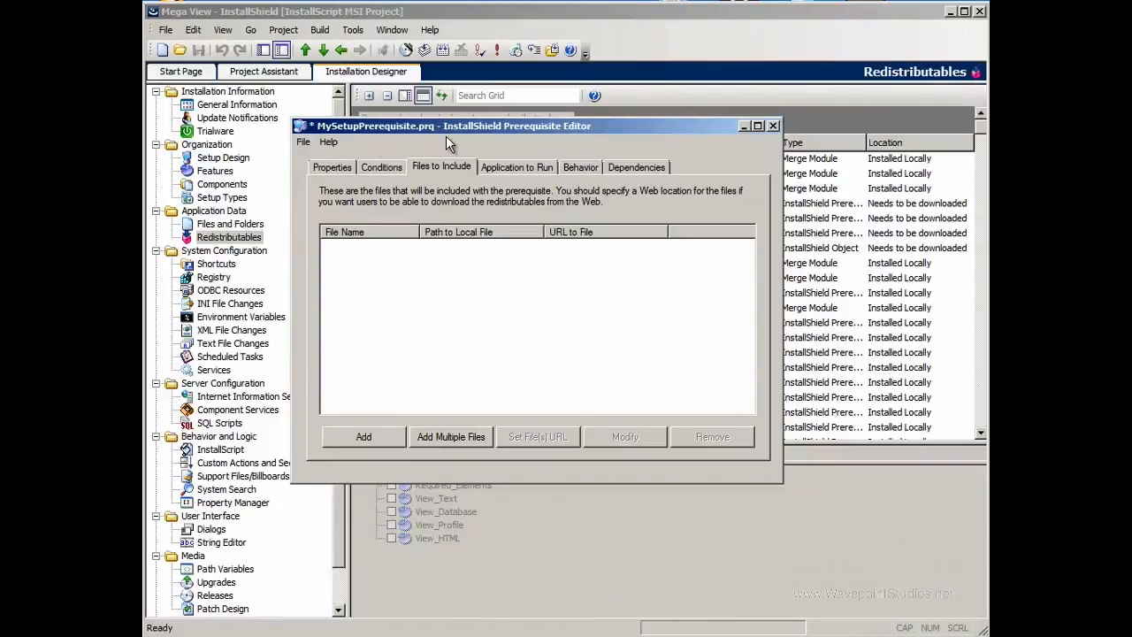
{"action": "left_click_drag", "start_coordinate": [456, 126], "coordinate": [464, 224]}
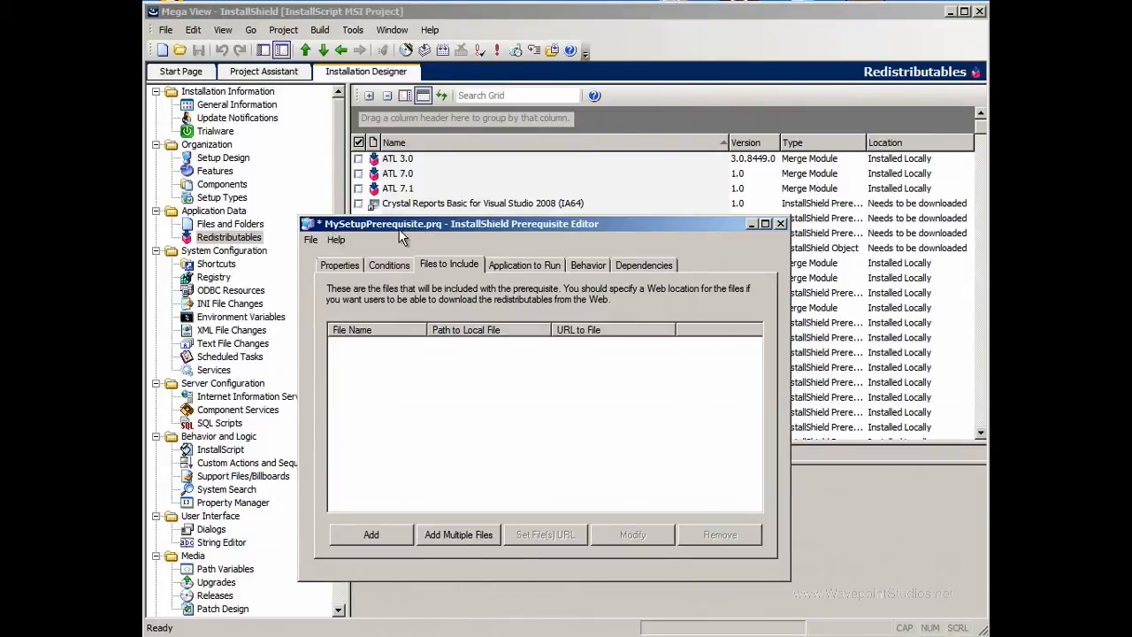
{"action": "left_click", "coordinate": [310, 240]}
{"action": "left_click", "coordinate": [331, 297]}
{"action": "left_click", "coordinate": [781, 224]}
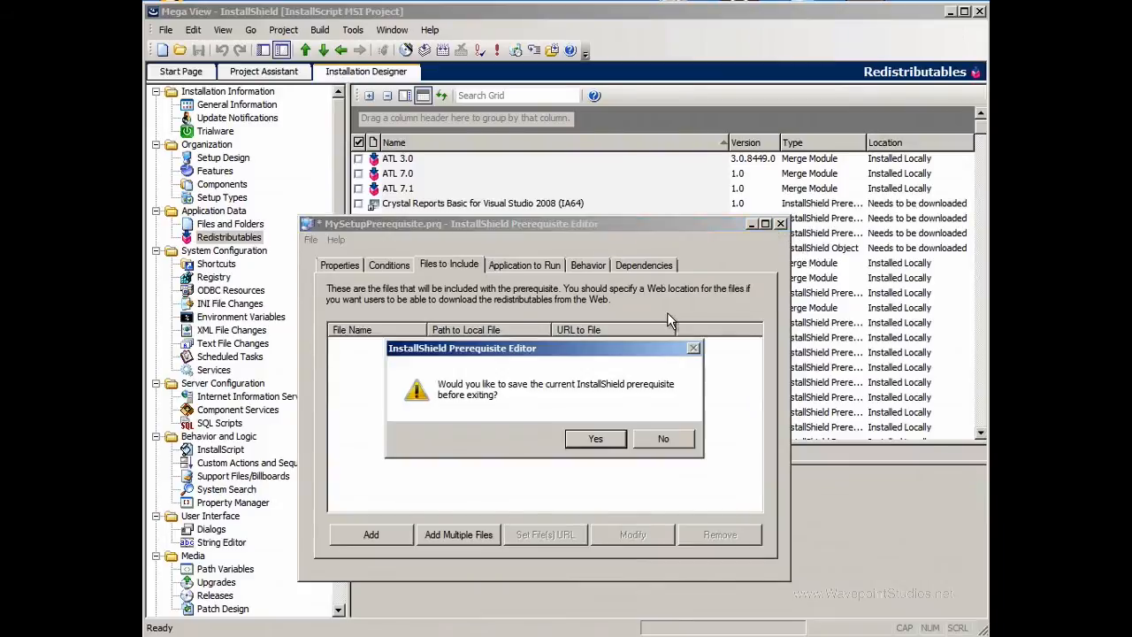
{"action": "left_click", "coordinate": [653, 438]}
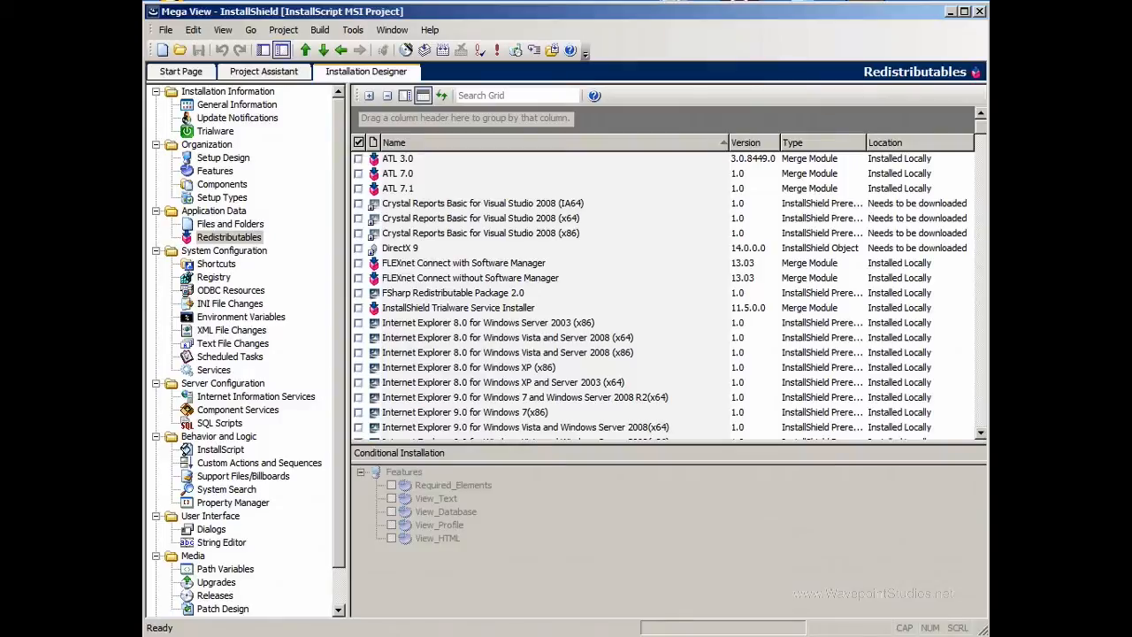
Switch to the file explorer, look through the .prq files in the SetupPrerequisites folder and return to InstallShield
{"action": "right_click", "coordinate": [252, 626]}
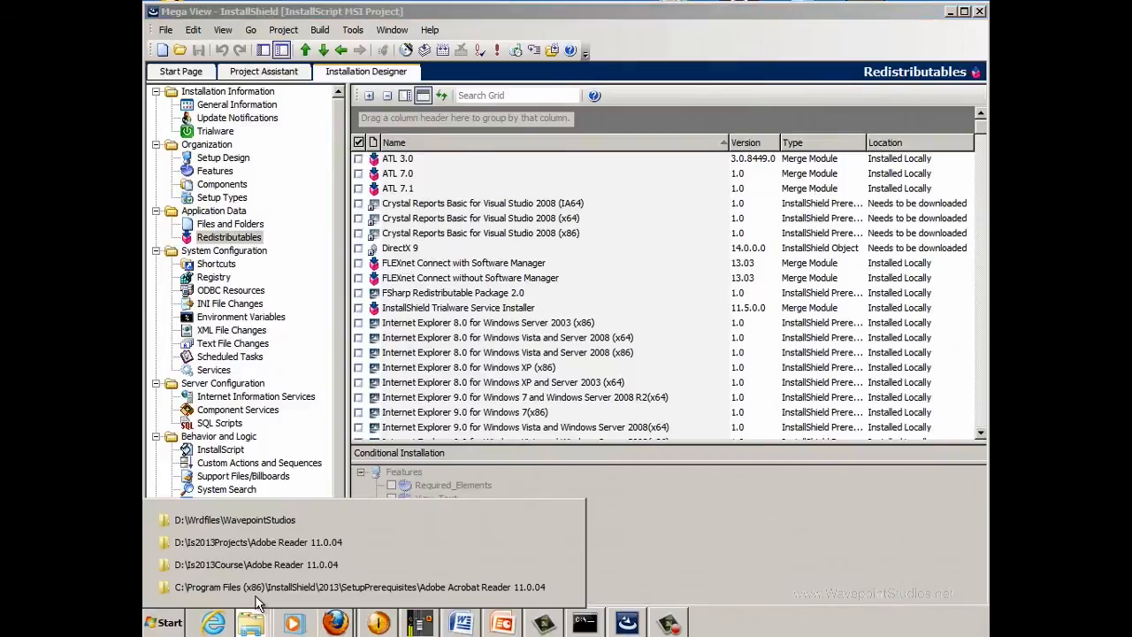
{"action": "left_click", "coordinate": [416, 506]}
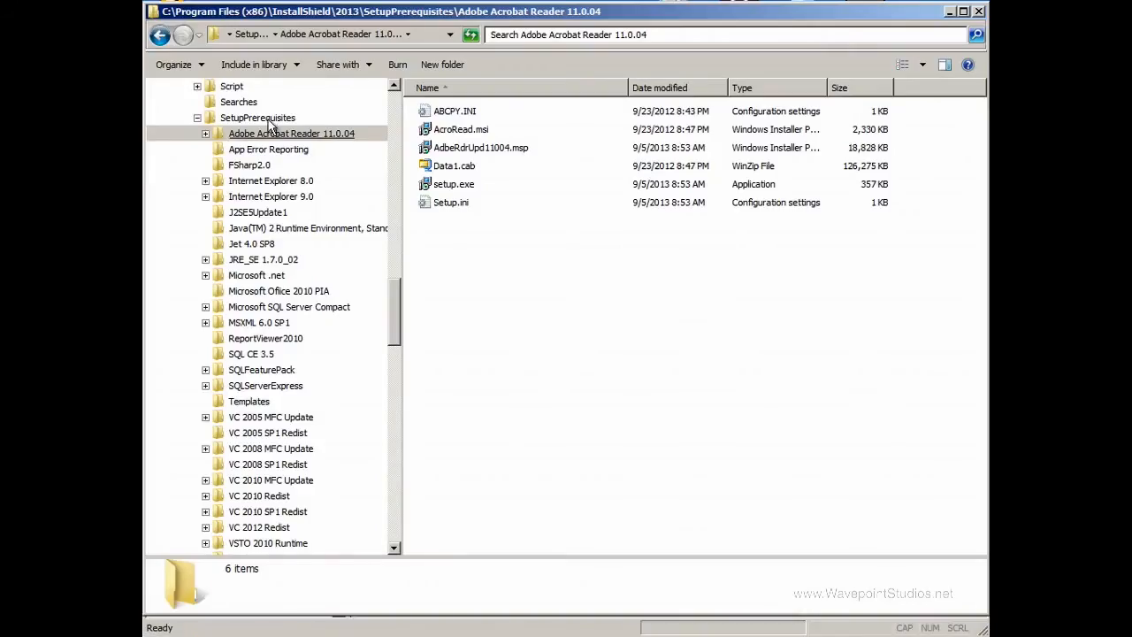
{"action": "key", "text": "alt+Up"}
{"action": "left_click_drag", "start_coordinate": [979, 113], "coordinate": [980, 170]}
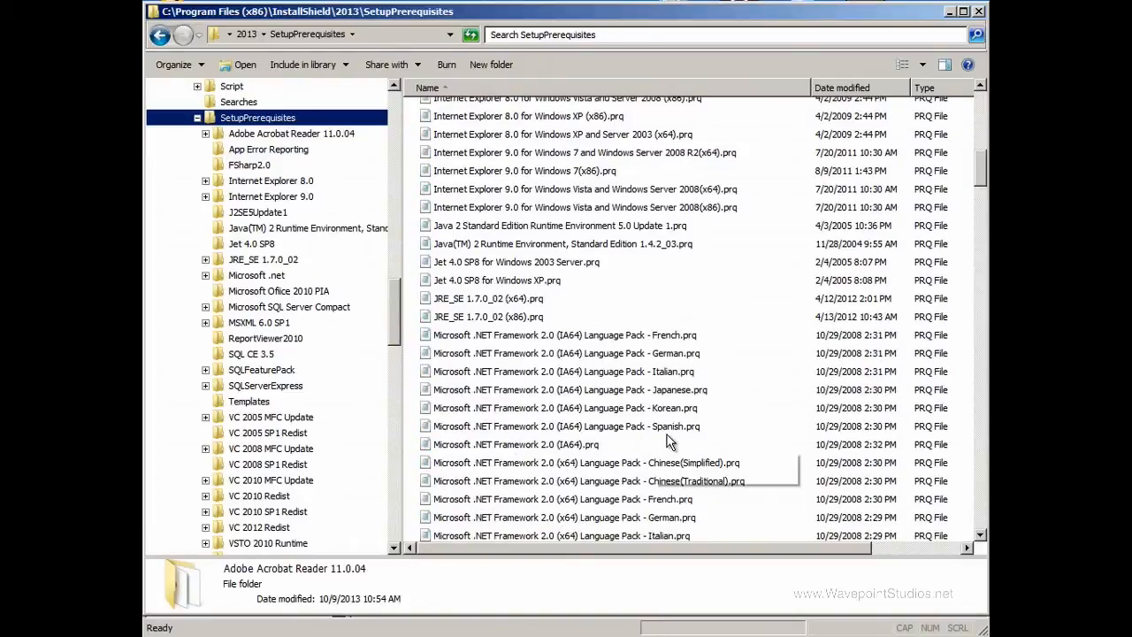
{"action": "left_click", "coordinate": [949, 12]}
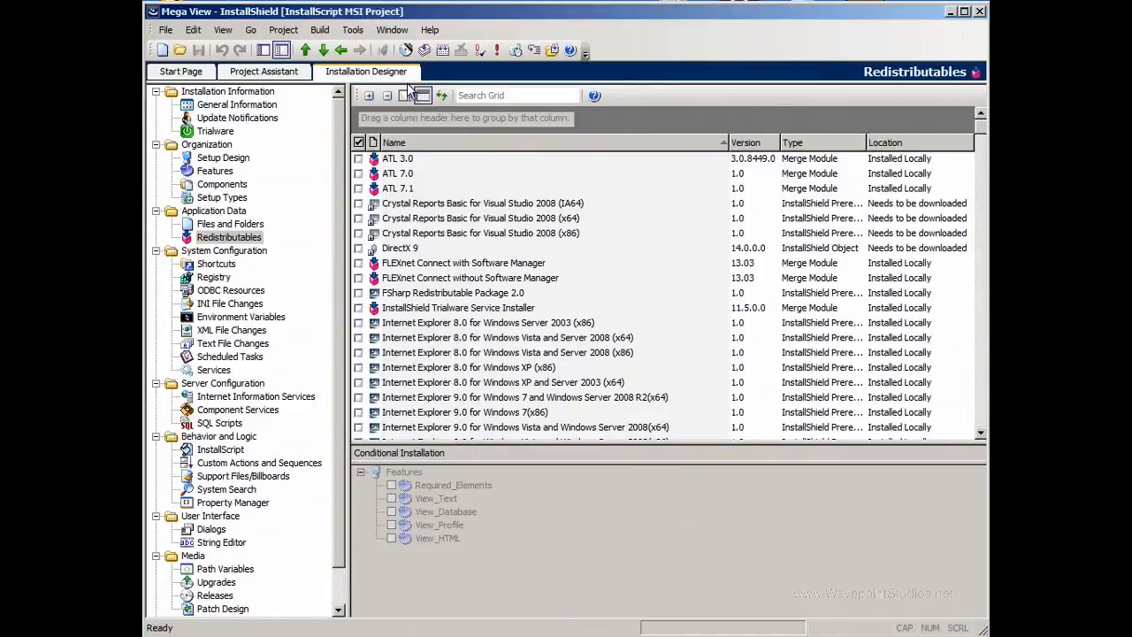
Try to save a new prerequisite as Adobe Acrobat Reader 11.0.04 in SetupPrerequisites, and exit the Prerequisite Editor, agreeing to save
{"action": "left_click", "coordinate": [352, 29]}
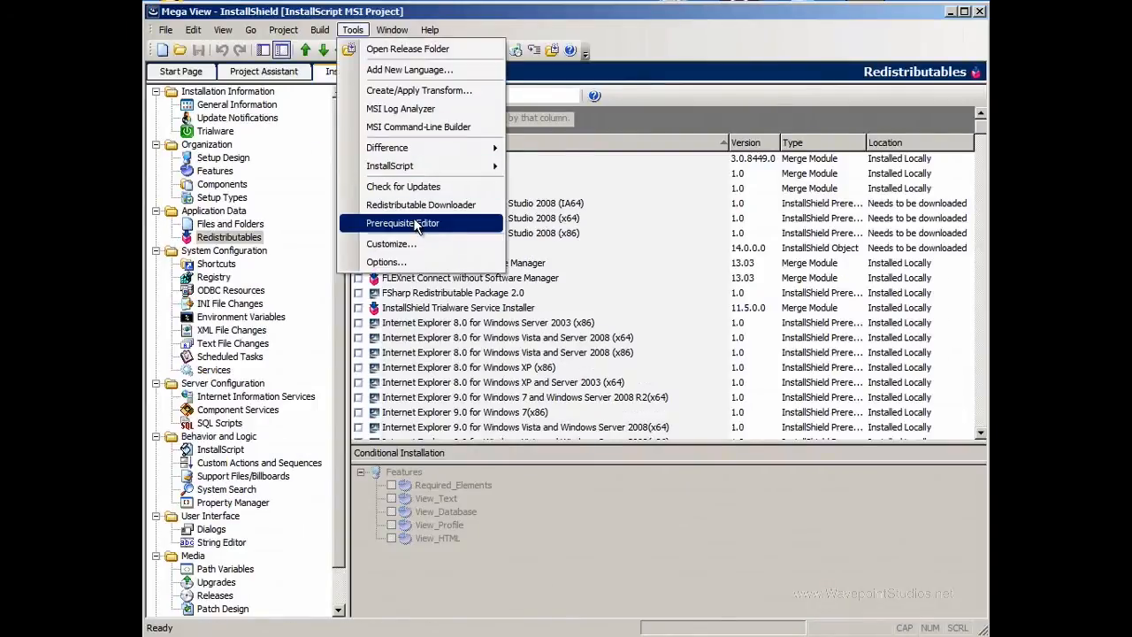
{"action": "left_click", "coordinate": [413, 221]}
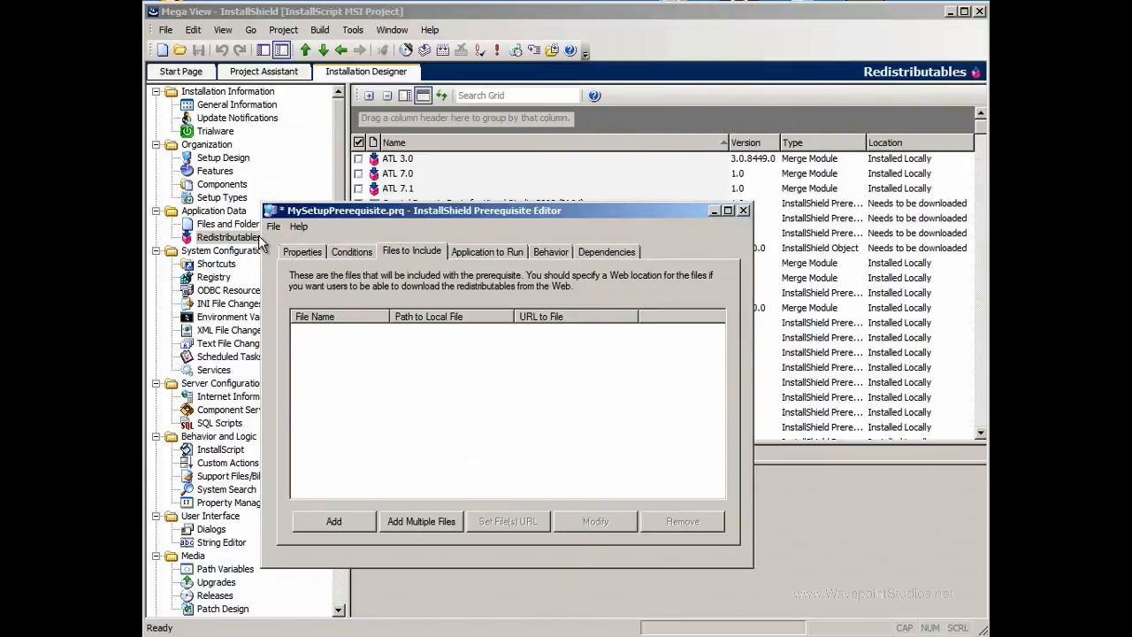
{"action": "left_click", "coordinate": [274, 226]}
{"action": "left_click", "coordinate": [305, 285]}
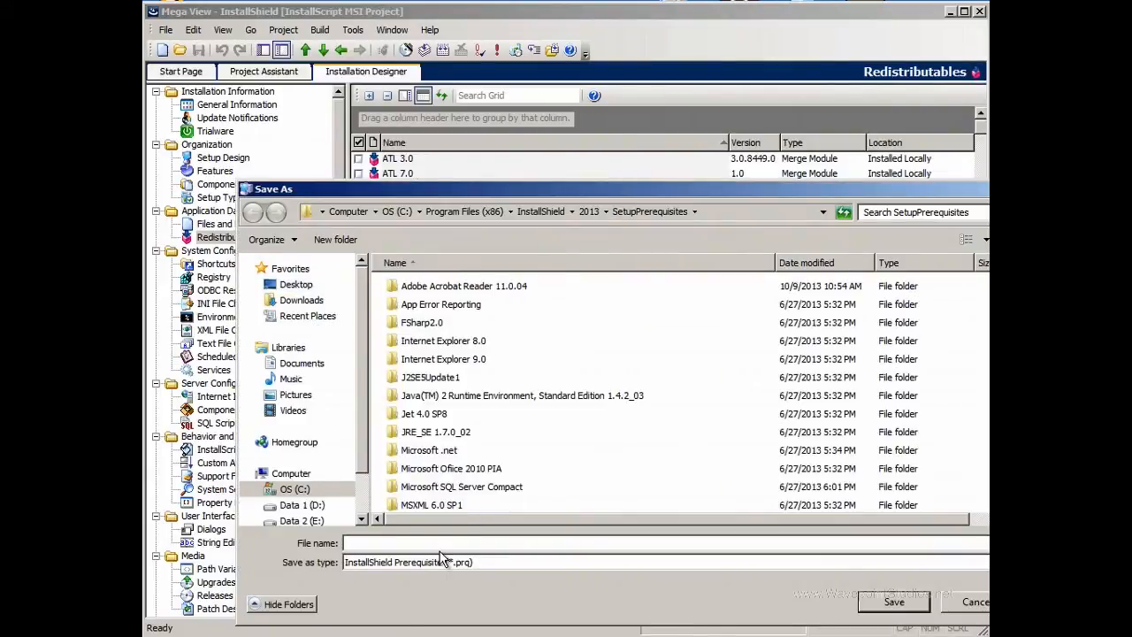
{"action": "type", "text": "Adobe Acr"}
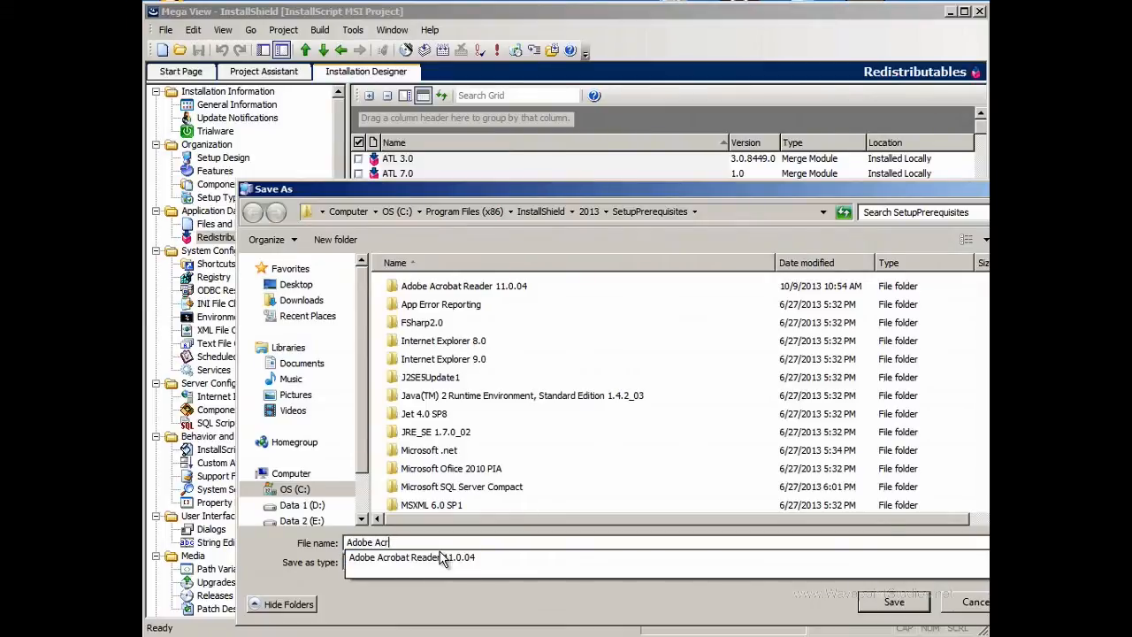
{"action": "type", "text": "ob"}
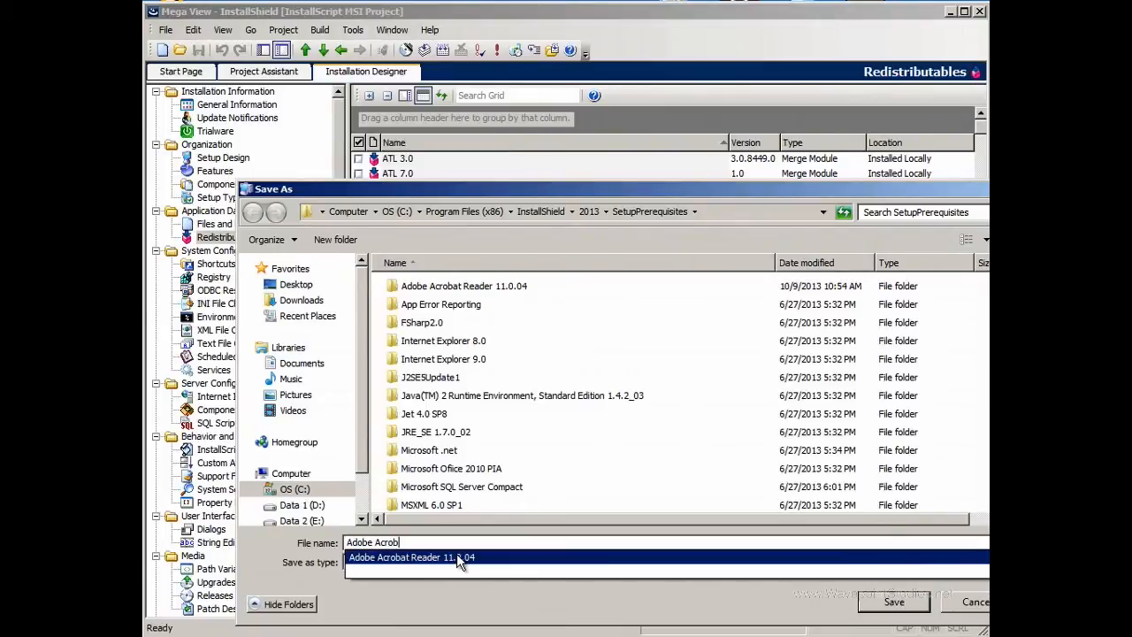
{"action": "left_click", "coordinate": [485, 555]}
{"action": "left_click", "coordinate": [475, 549]}
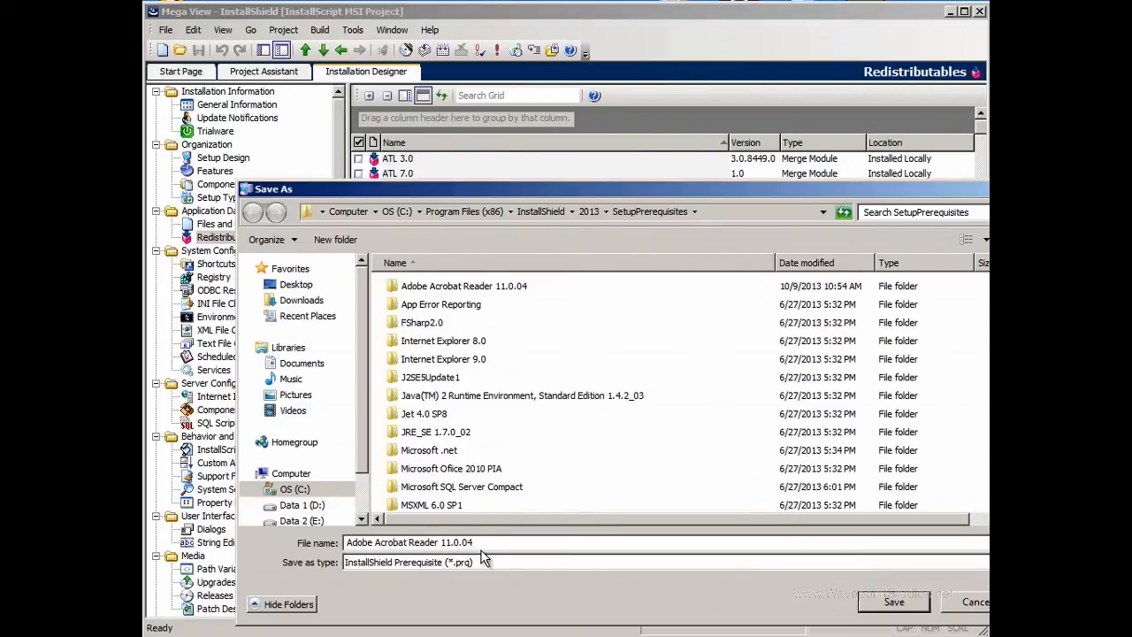
{"action": "left_click", "coordinate": [893, 608]}
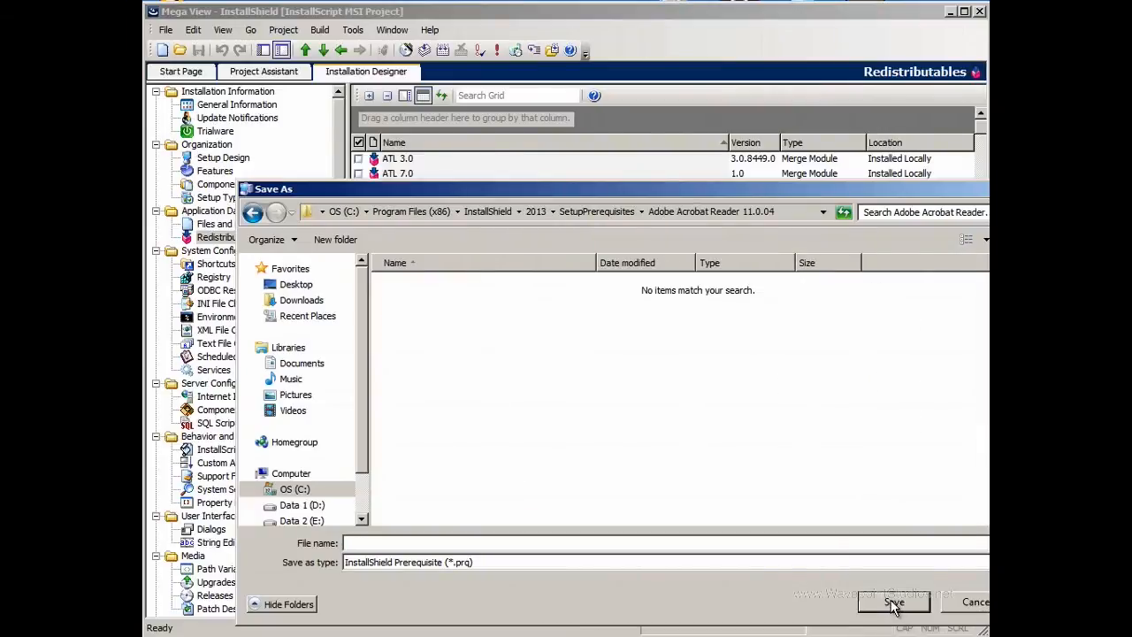
{"action": "left_click", "coordinate": [975, 604]}
{"action": "left_click", "coordinate": [743, 210]}
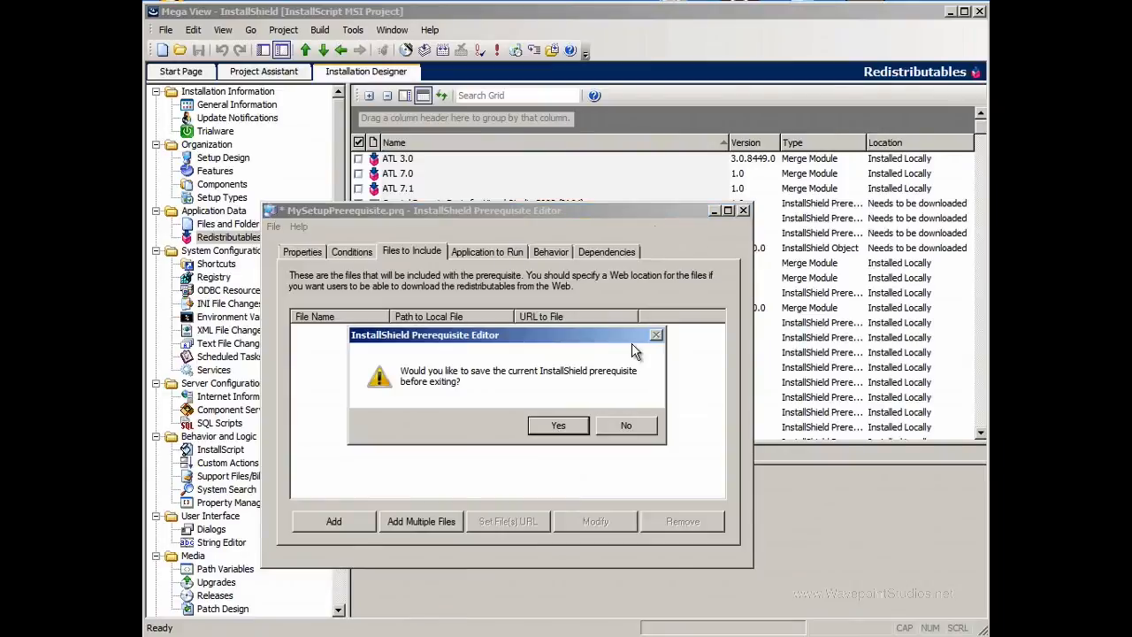
{"action": "left_click", "coordinate": [558, 426]}
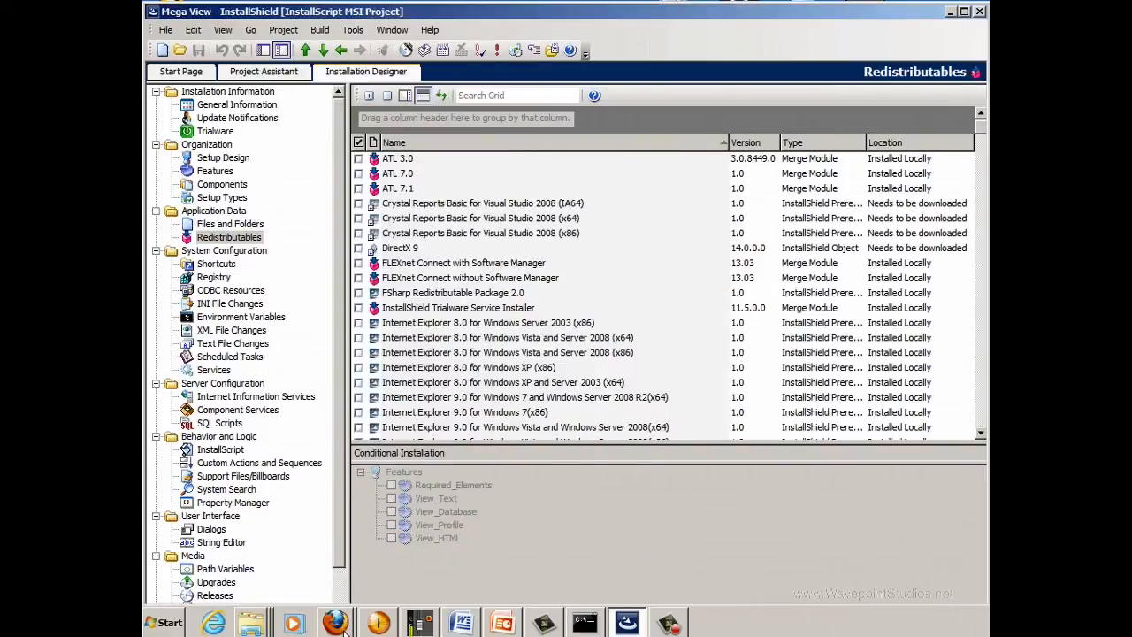
Rename the Adobe Acrobat Reader 11.0.04 folder inside SetupPrerequisites to Adobe Reader 11.0.04
{"action": "right_click", "coordinate": [259, 625]}
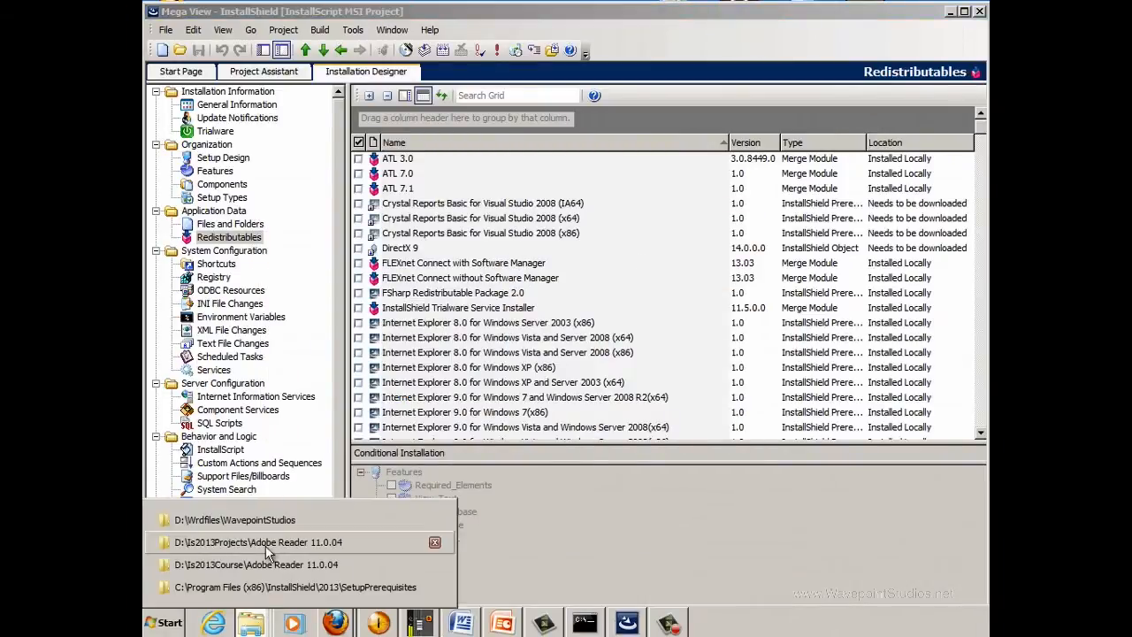
{"action": "left_click", "coordinate": [270, 586]}
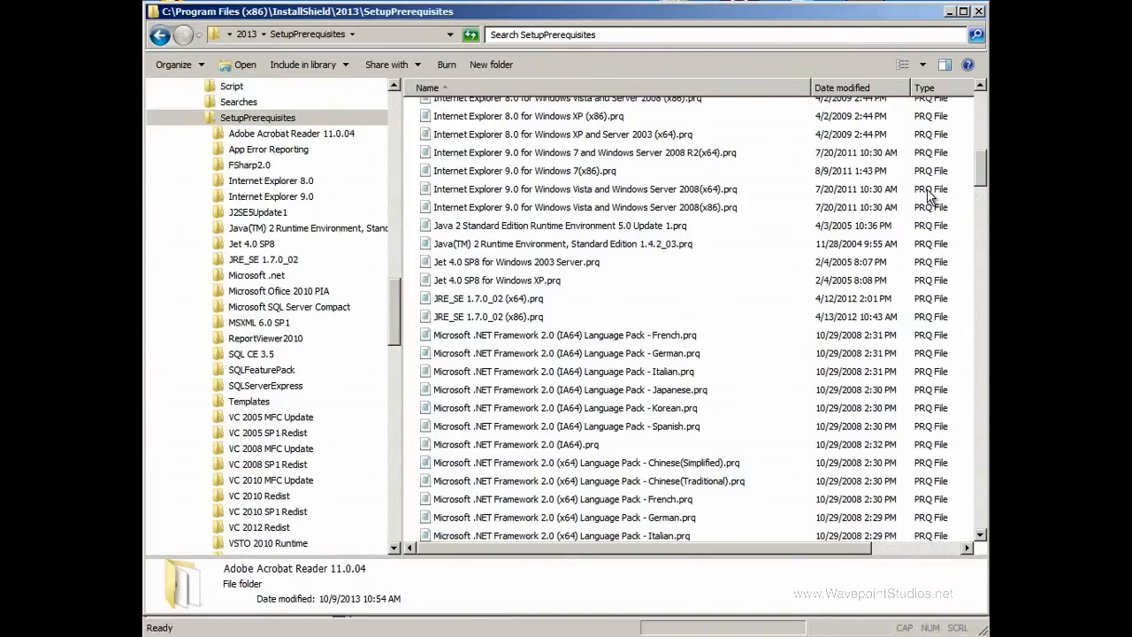
{"action": "scroll", "coordinate": [977, 171], "scroll_direction": "up", "scroll_amount": 15}
{"action": "left_click", "coordinate": [511, 109]}
{"action": "left_click", "coordinate": [470, 111]}
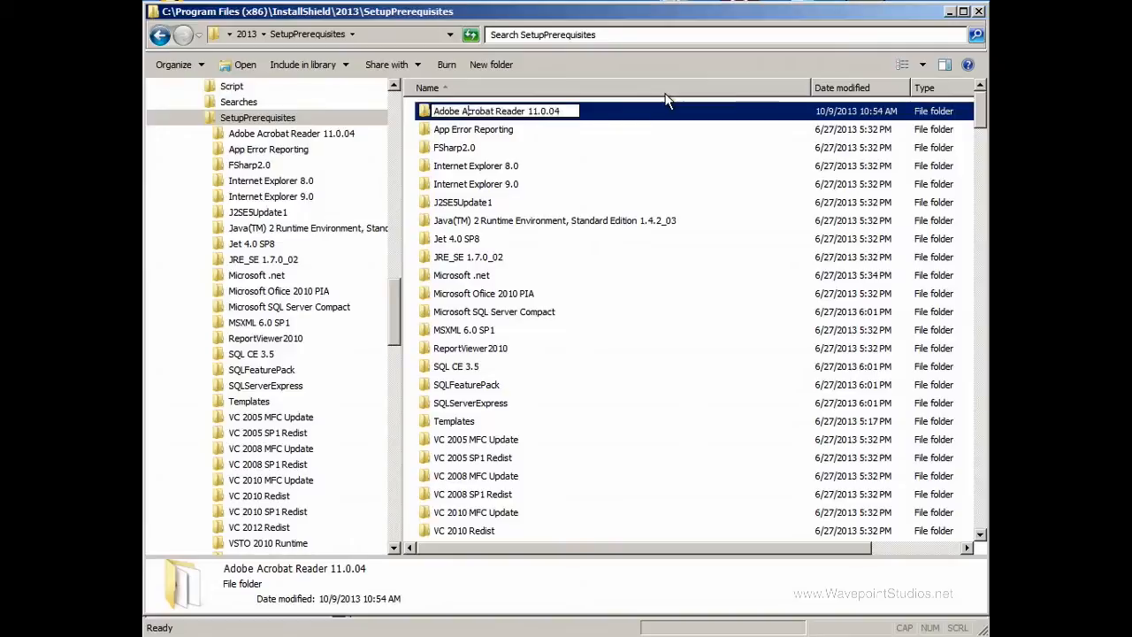
{"action": "key", "text": "Delete"}
{"action": "key", "text": "Delete"}
{"action": "key", "text": "Delete"}
{"action": "key", "text": "Delete"}
{"action": "key", "text": "Delete"}
{"action": "key", "text": "Delete"}
{"action": "key", "text": "Delete"}
{"action": "key", "text": "Delete"}
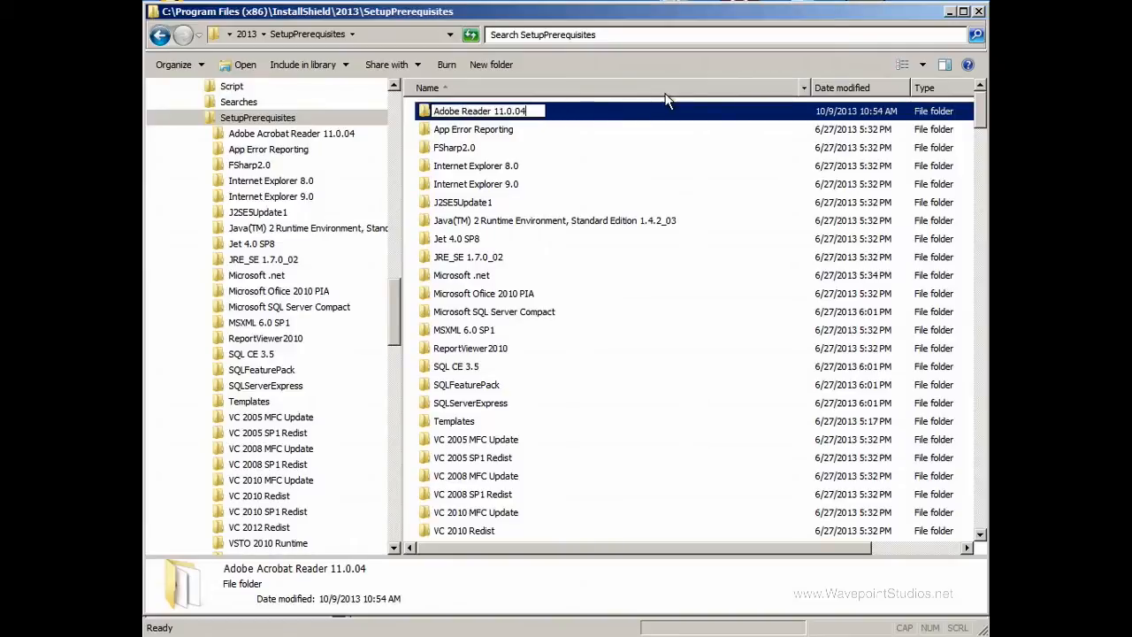
{"action": "key", "text": "Return"}
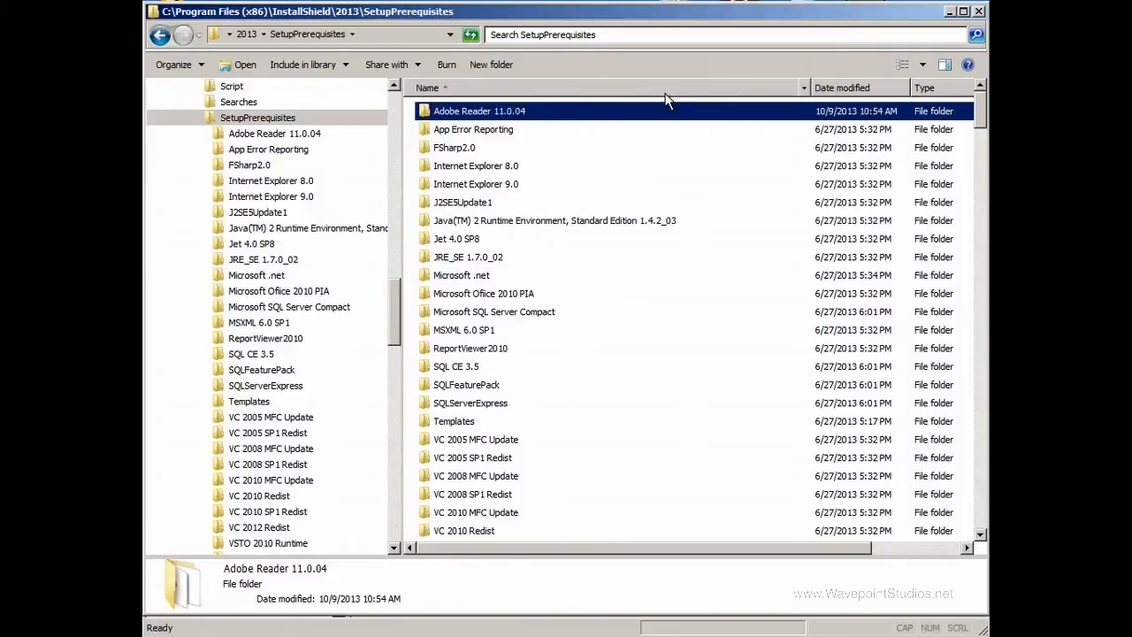
Check the contents of the Adobe Reader 11.0.04 folder and return to InstallShield
{"action": "double_click", "coordinate": [487, 111]}
{"action": "left_click", "coordinate": [329, 118]}
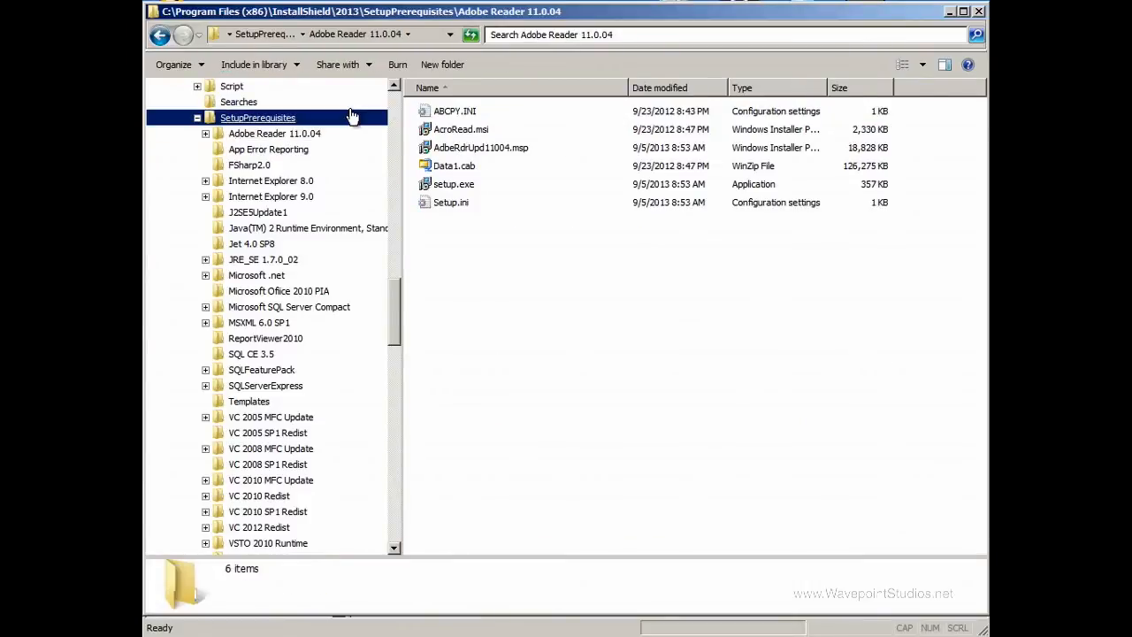
{"action": "left_click", "coordinate": [949, 11]}
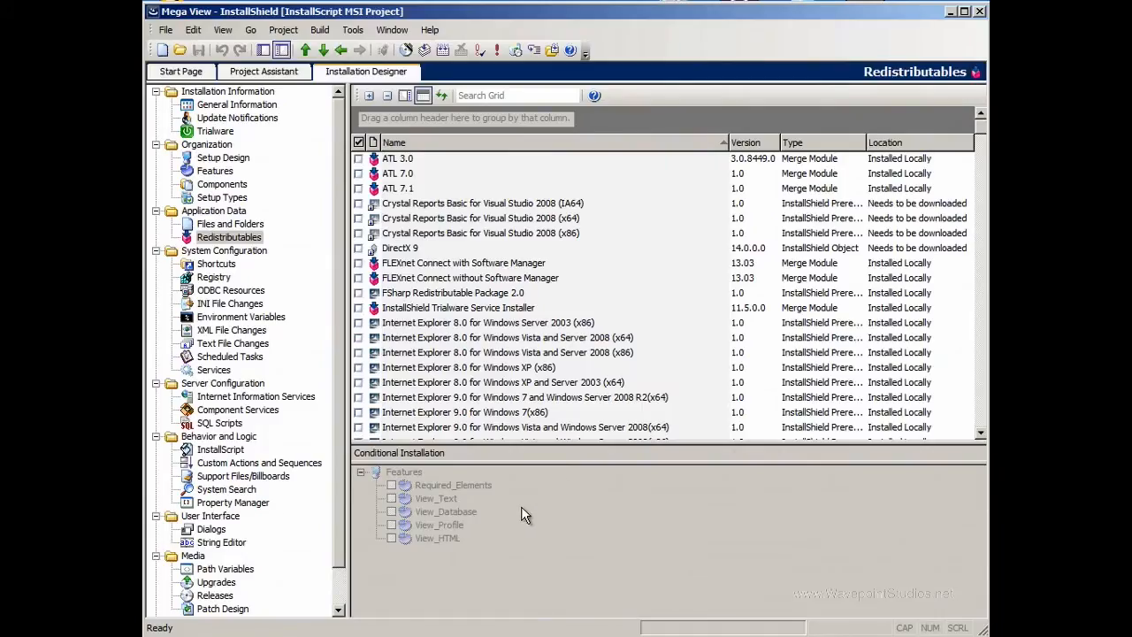
Create a new prerequisite in the Prerequisite Editor and save it as Adobe Acrobat Reader 11.0.04 in the SetupPrerequisites folder
{"action": "left_click", "coordinate": [352, 31]}
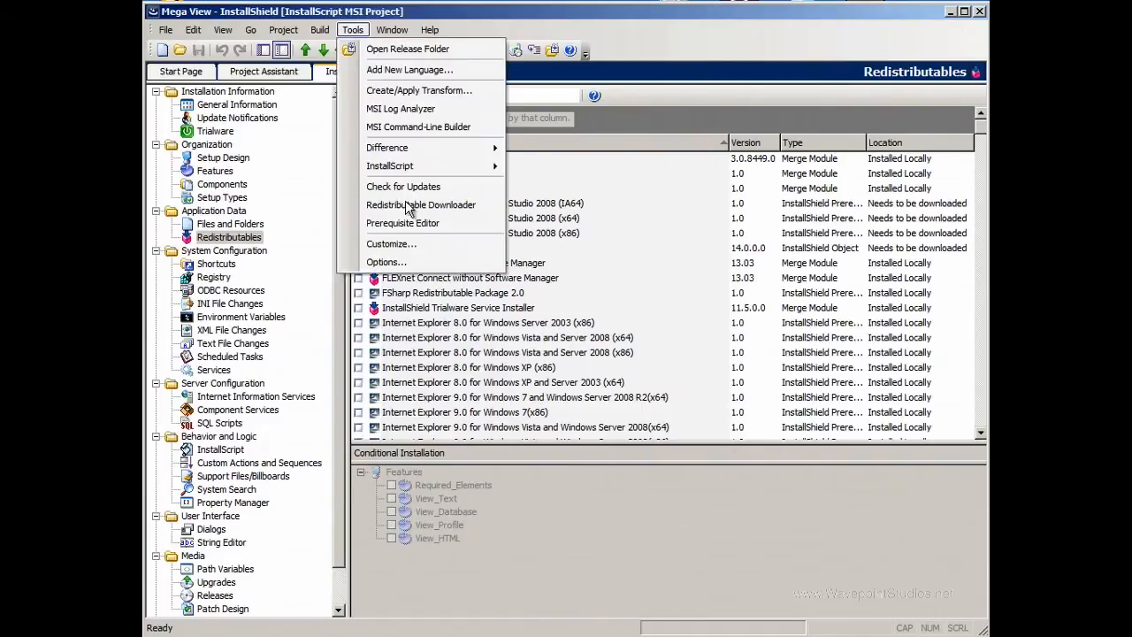
{"action": "left_click", "coordinate": [411, 223]}
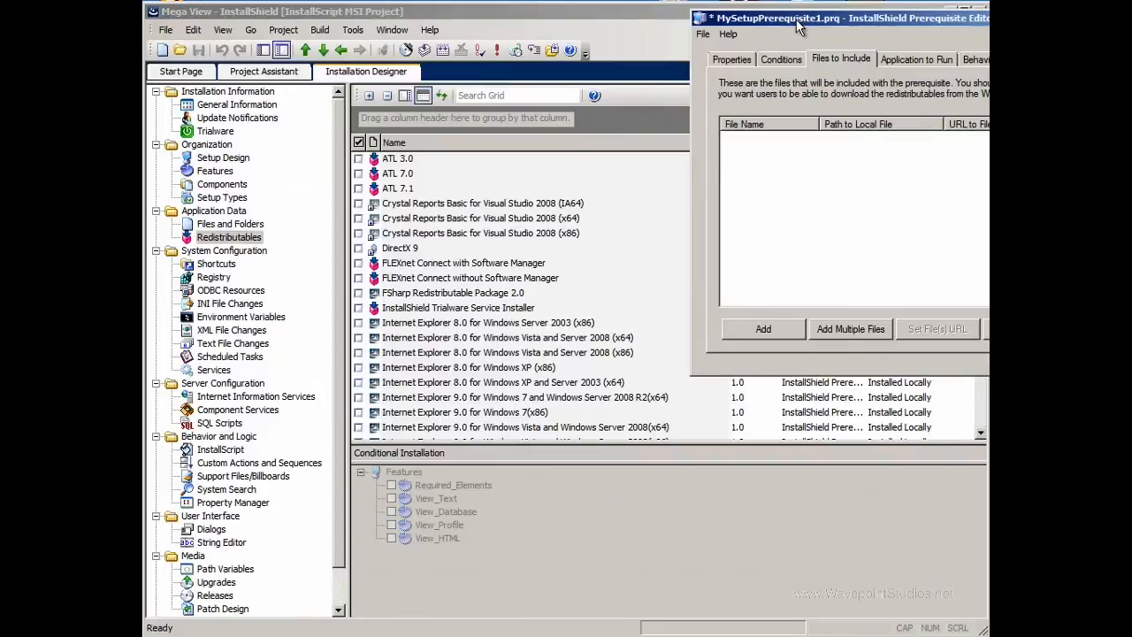
{"action": "left_click_drag", "start_coordinate": [794, 18], "coordinate": [334, 164]}
{"action": "left_click", "coordinate": [270, 179]}
{"action": "left_click", "coordinate": [296, 235]}
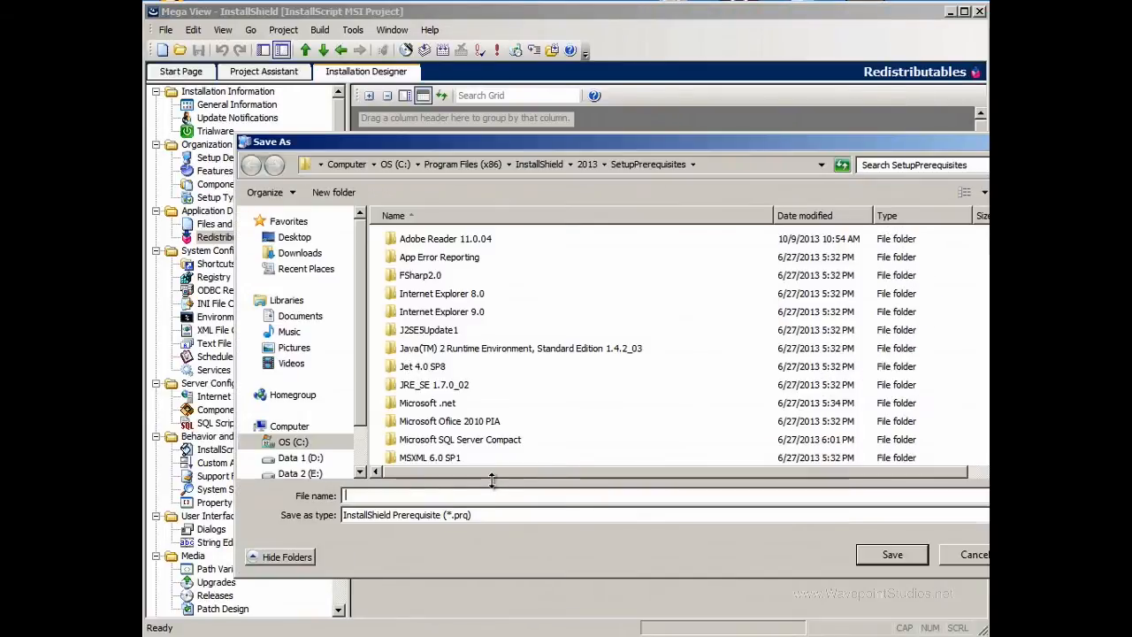
{"action": "type", "text": "a"}
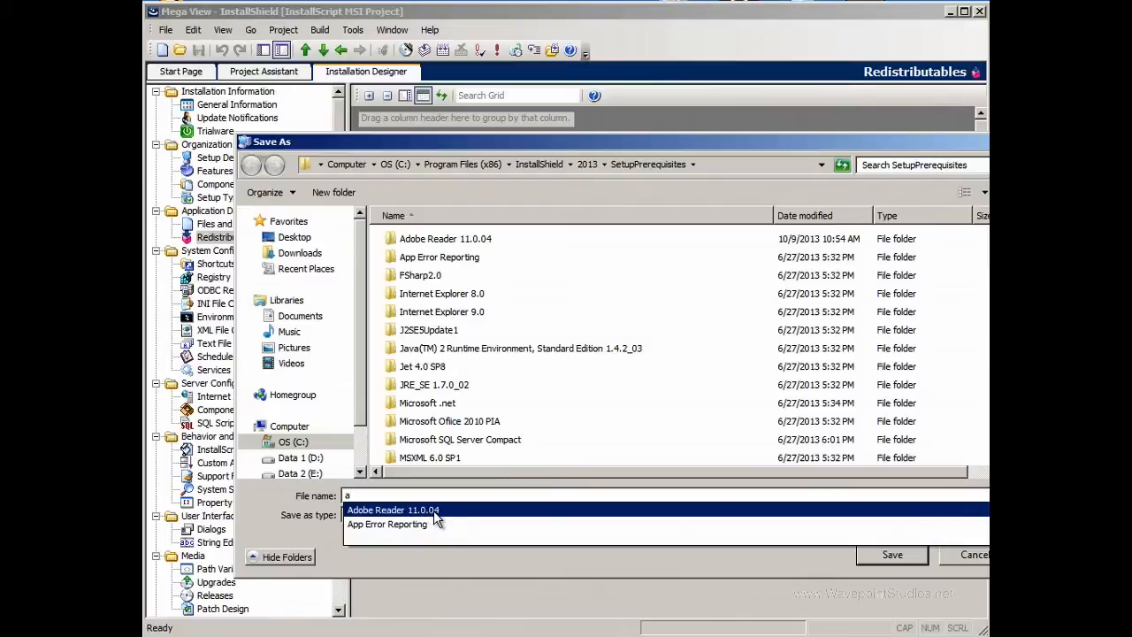
{"action": "type", "text": "Adobe "}
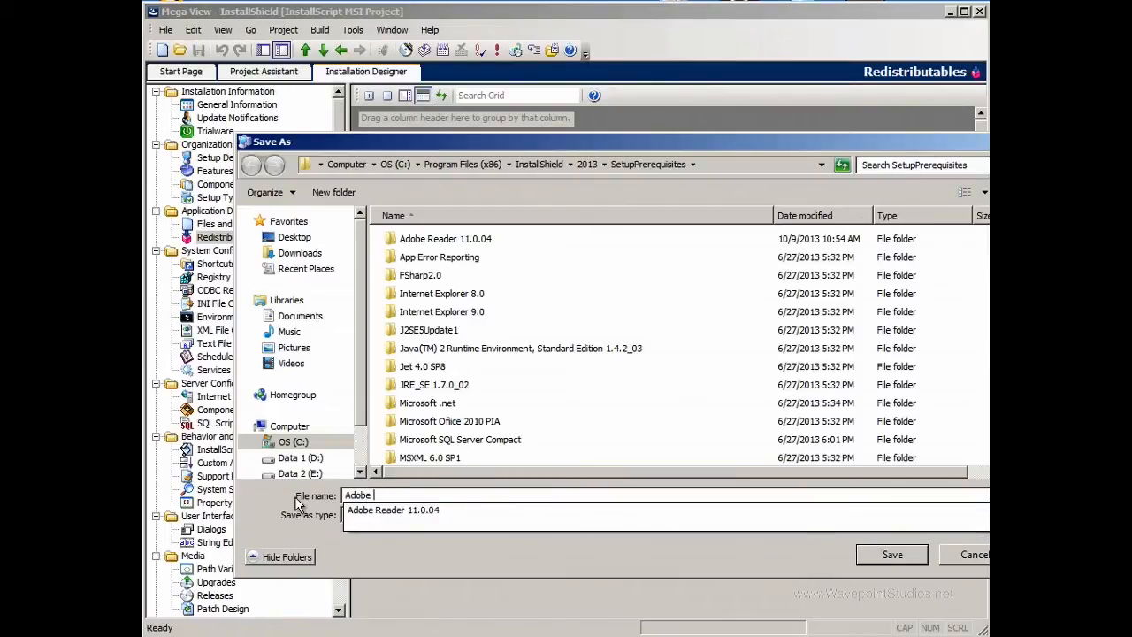
{"action": "type", "text": "Acrobat Reader 11.0.04"}
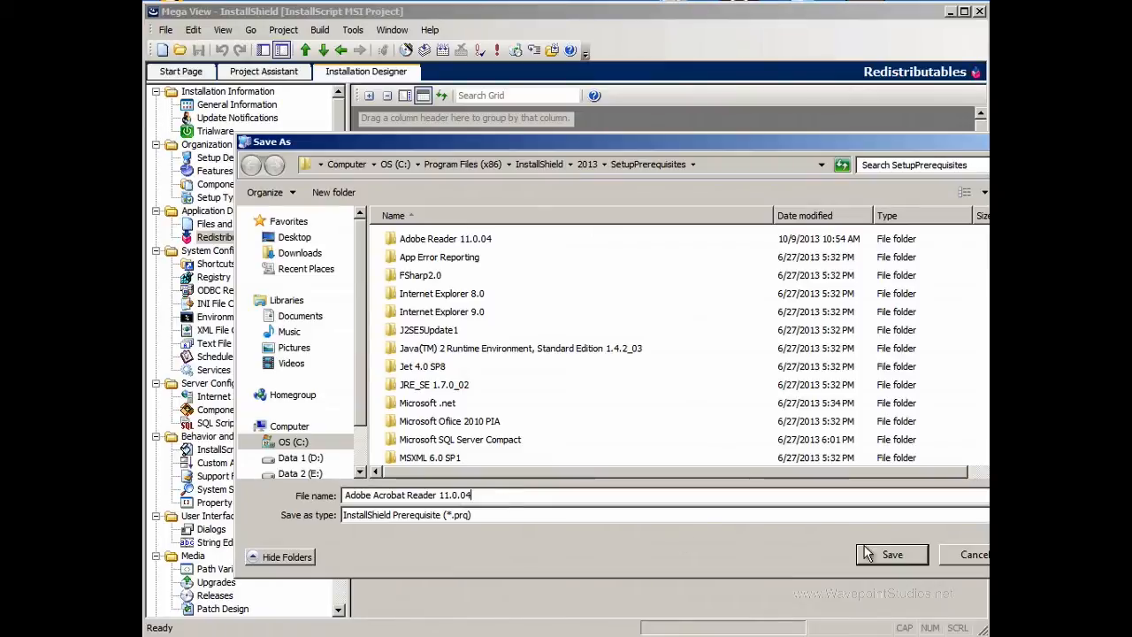
{"action": "left_click", "coordinate": [891, 555]}
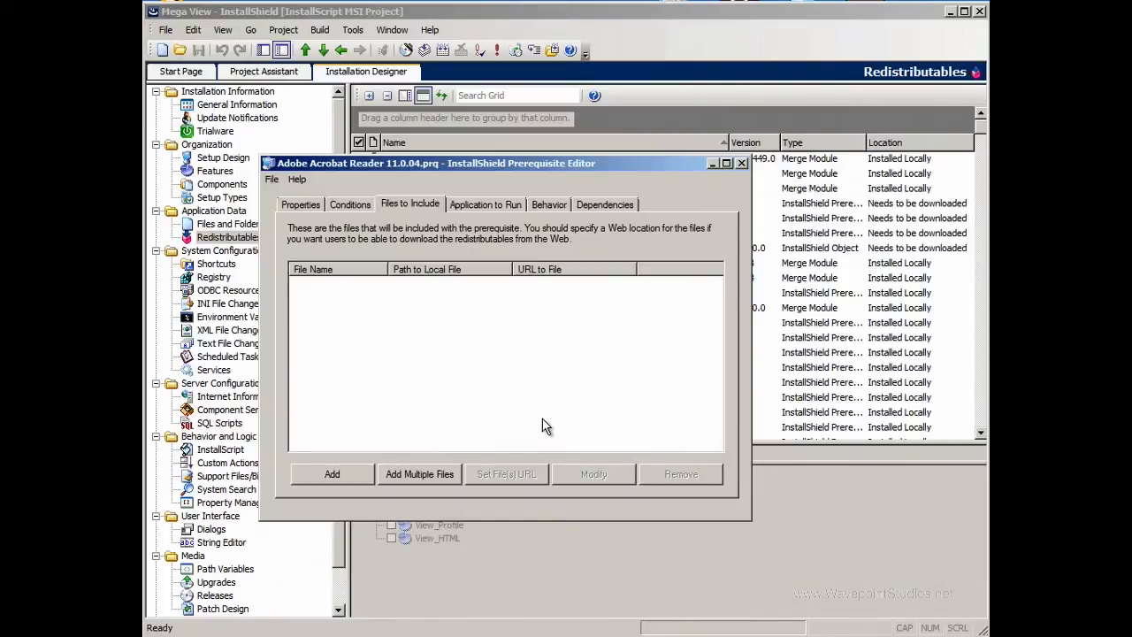
{"action": "left_click", "coordinate": [301, 205]}
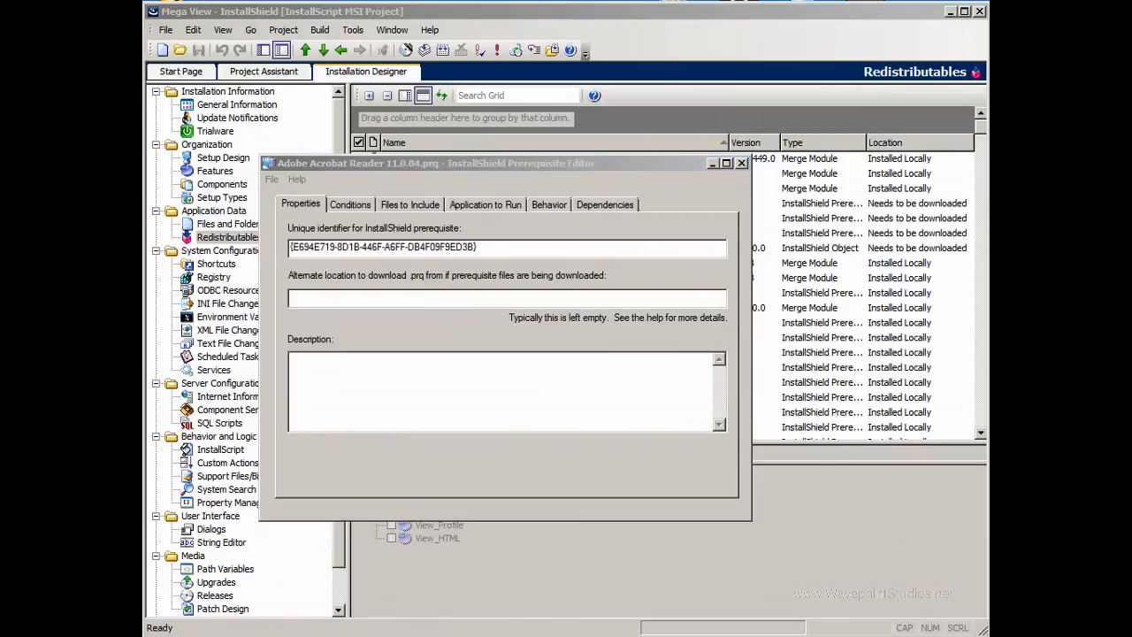
{"action": "left_click", "coordinate": [297, 208]}
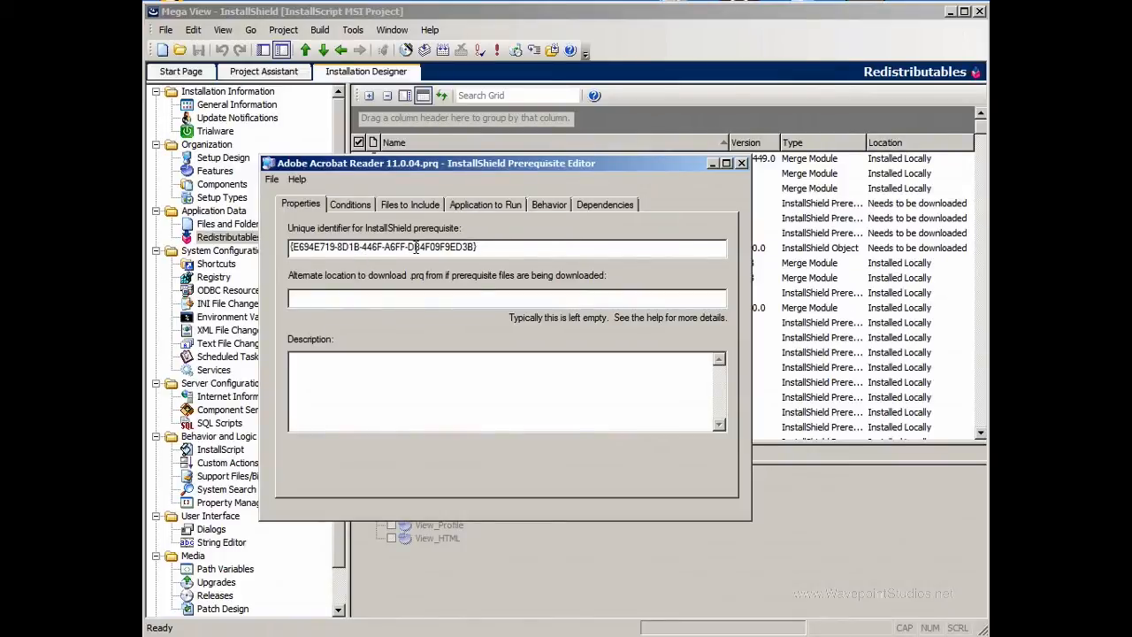
{"action": "left_click", "coordinate": [312, 294]}
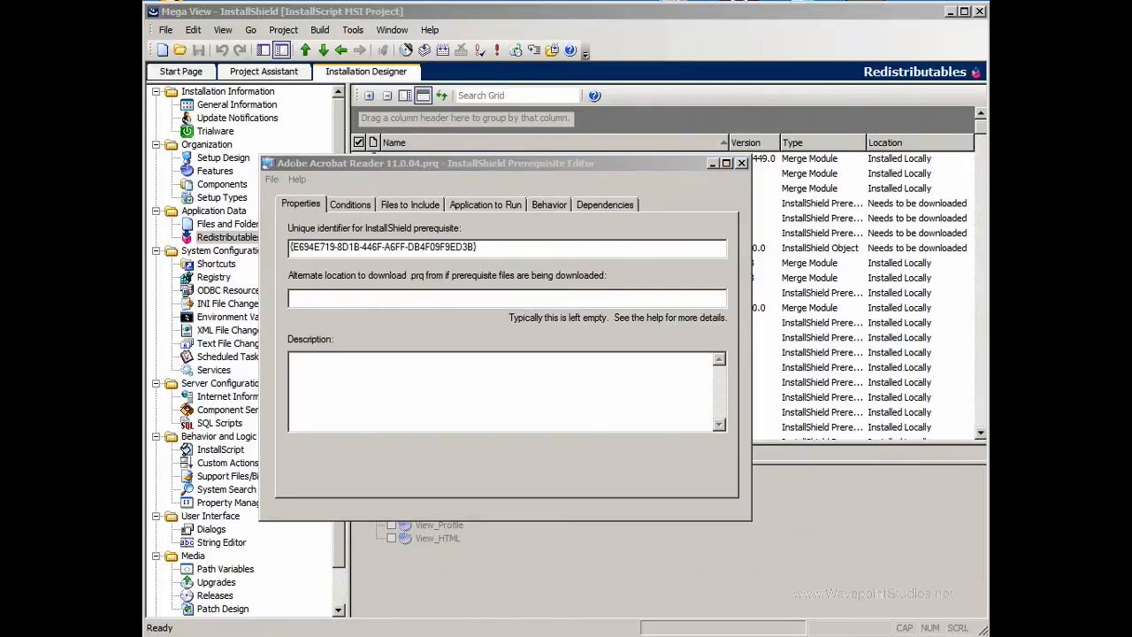
{"action": "left_click", "coordinate": [354, 298]}
{"action": "type", "text": "http://get.adobe.com/reader/"}
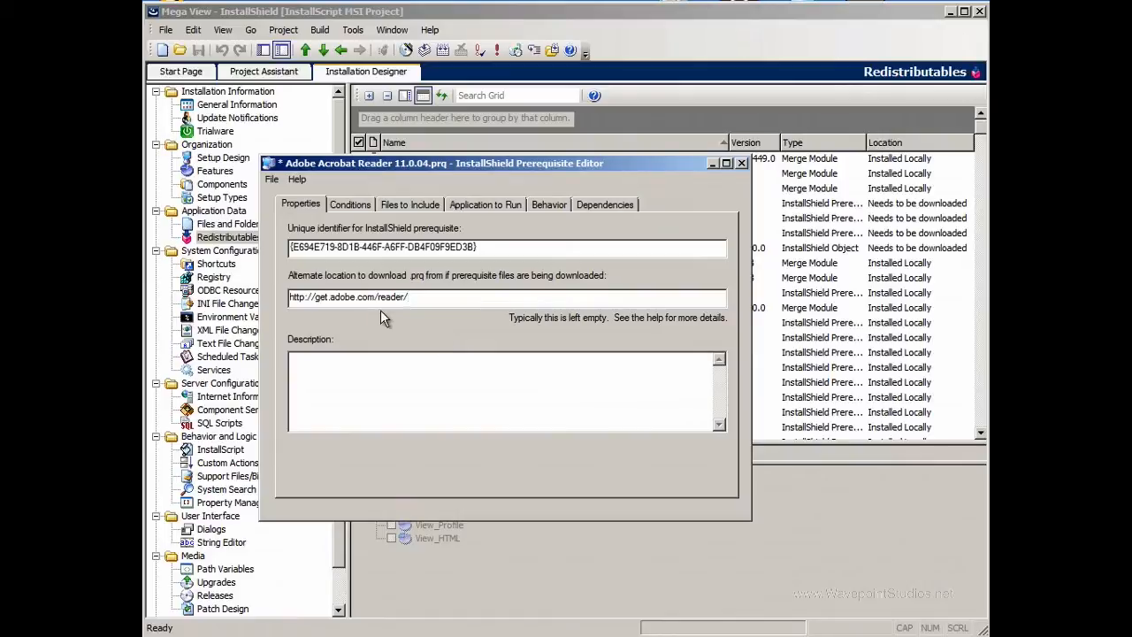
Add a registry key existence condition to the prerequisite for HKEY_LOCAL_MACHINE\SOFTWARE\Adobe\Acrobat Reader\11.0\Installer
{"action": "left_click", "coordinate": [348, 205]}
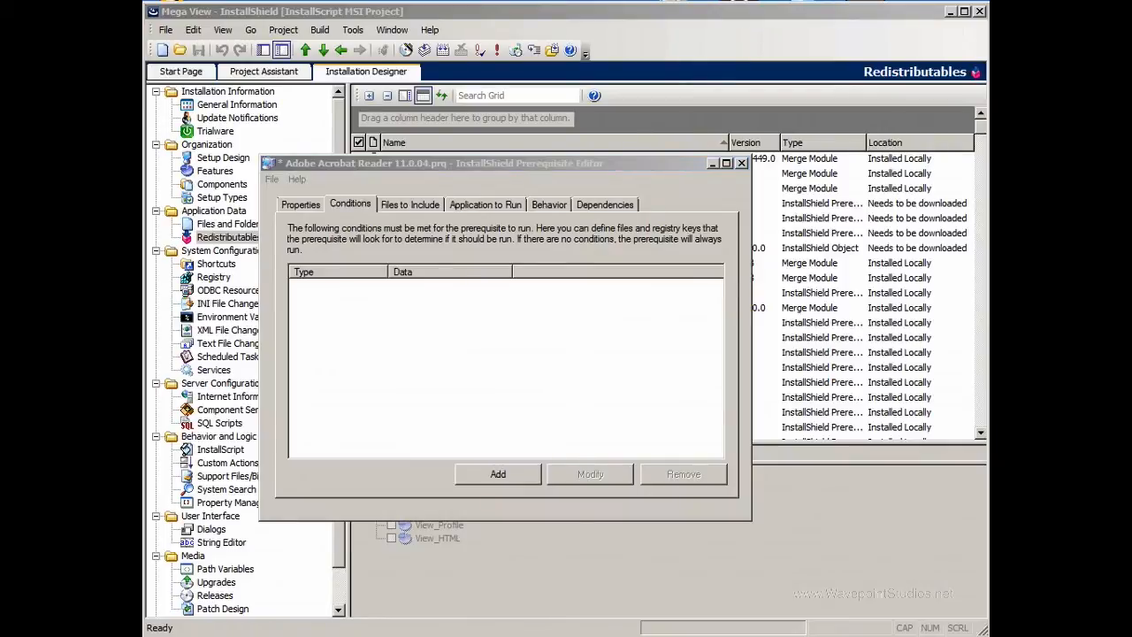
{"action": "left_click", "coordinate": [626, 166]}
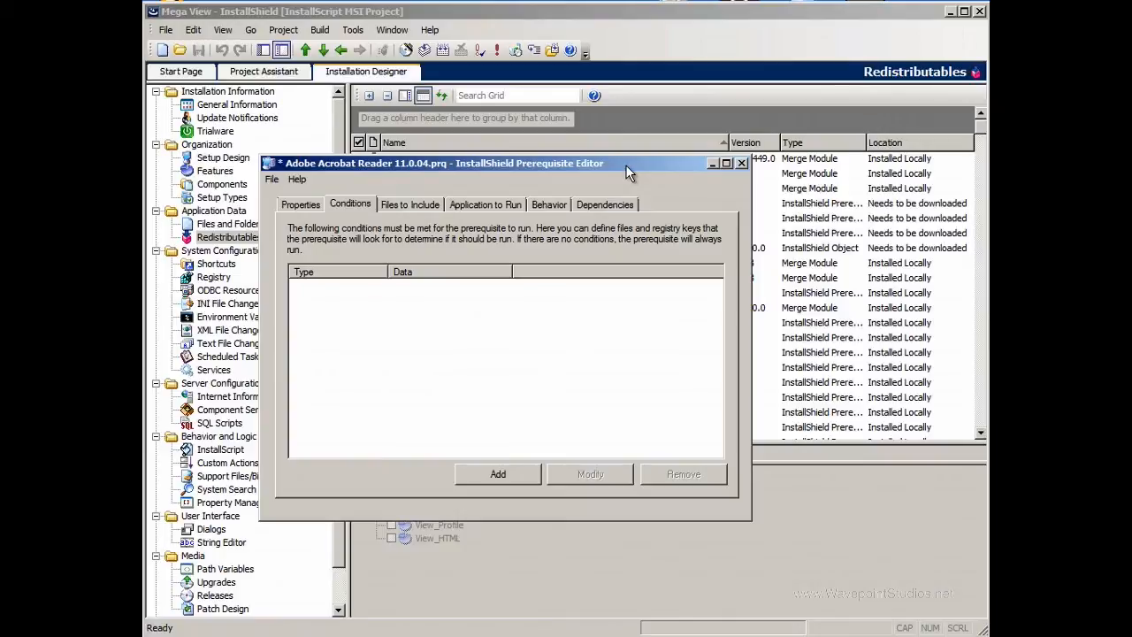
{"action": "left_click", "coordinate": [498, 475]}
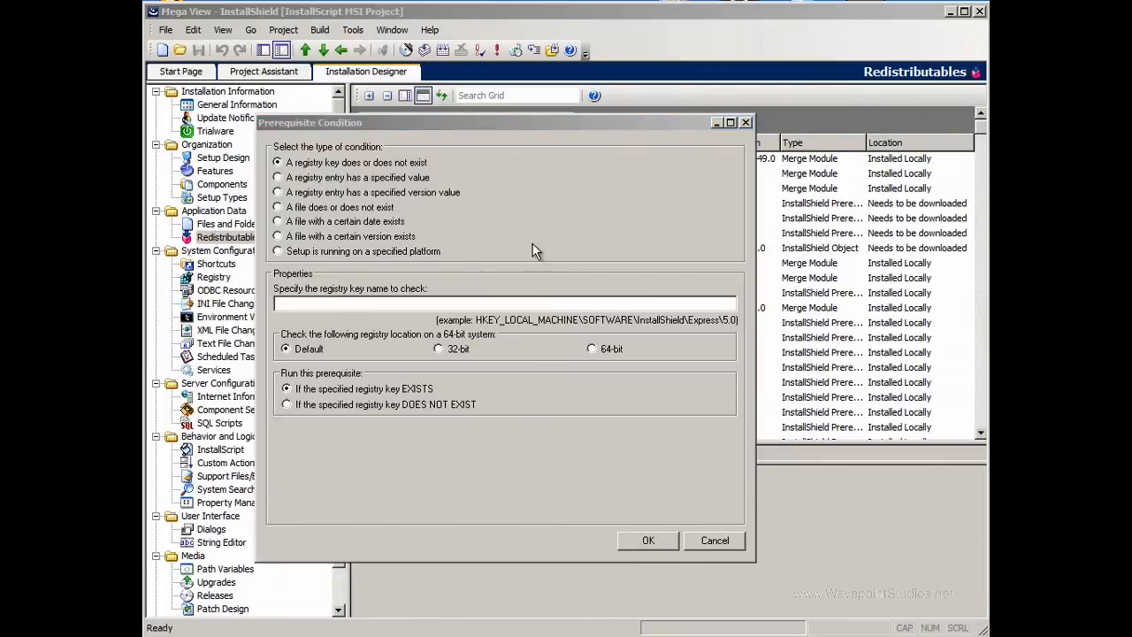
{"action": "left_click", "coordinate": [419, 309]}
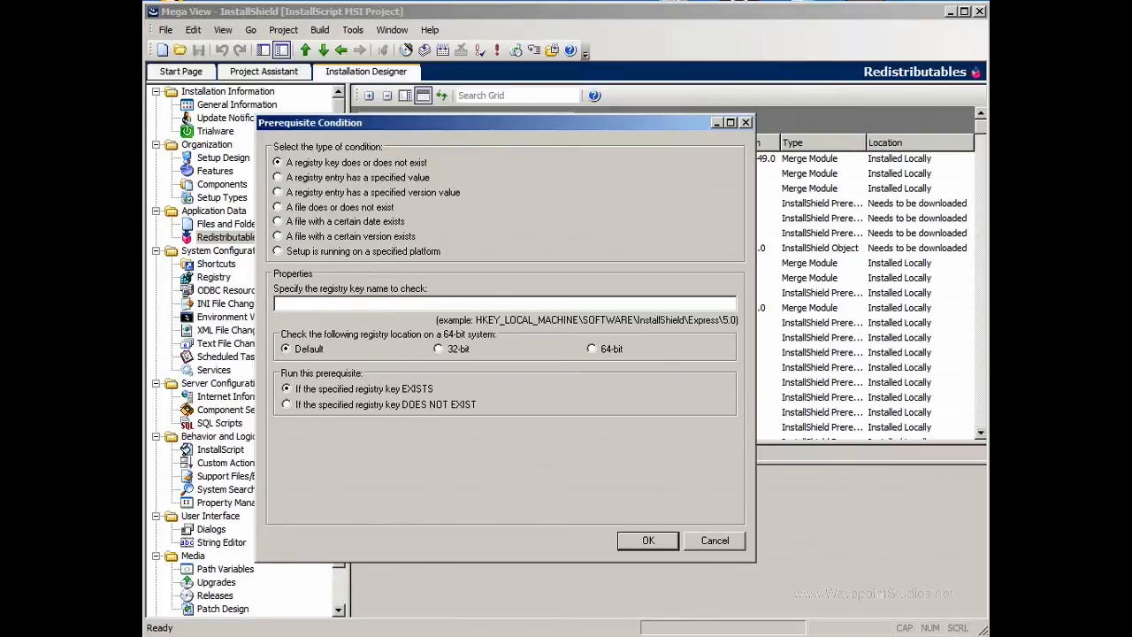
{"action": "type", "text": "HKEY_LOCAL_MACHINE\\SOFTWARE\\Adobe\\Acrobat Reader\\11.0\\Installer"}
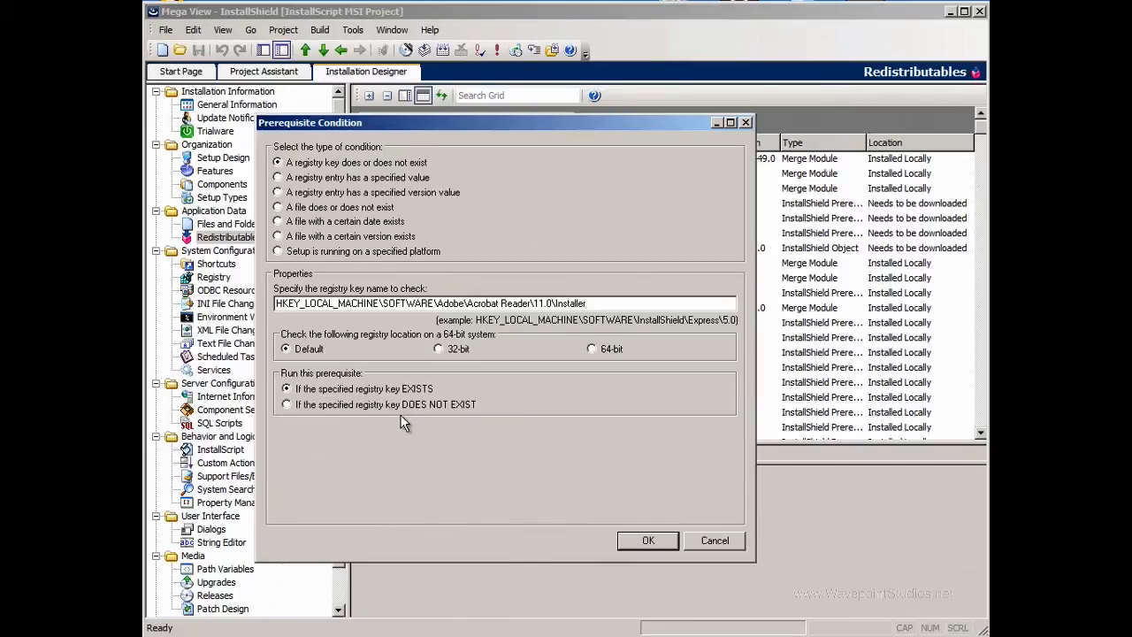
{"action": "left_click", "coordinate": [285, 405]}
{"action": "left_click", "coordinate": [648, 541]}
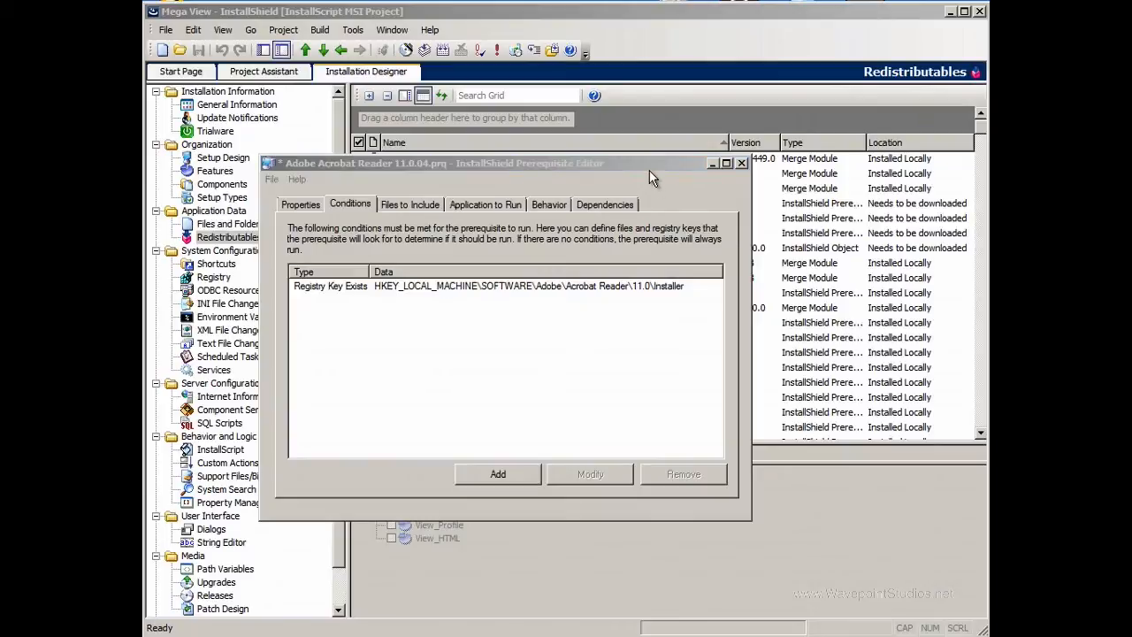
{"action": "left_click", "coordinate": [649, 170]}
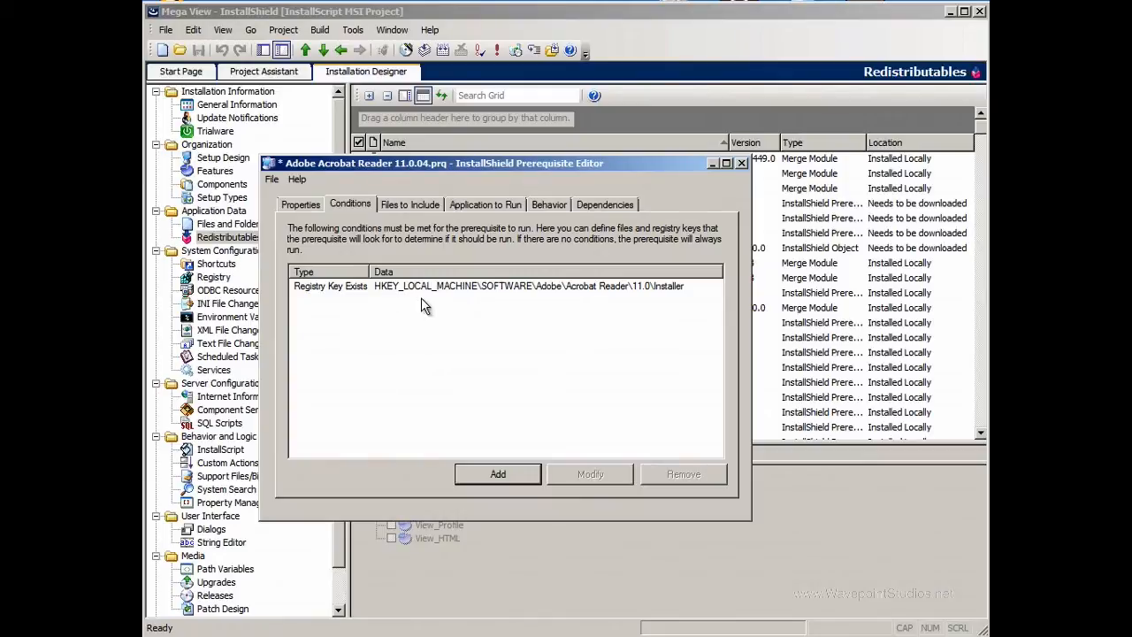
Include all files from the SetupPrerequisites\Adobe Reader 11.0.04 folder in the prerequisite
{"action": "left_click", "coordinate": [407, 204]}
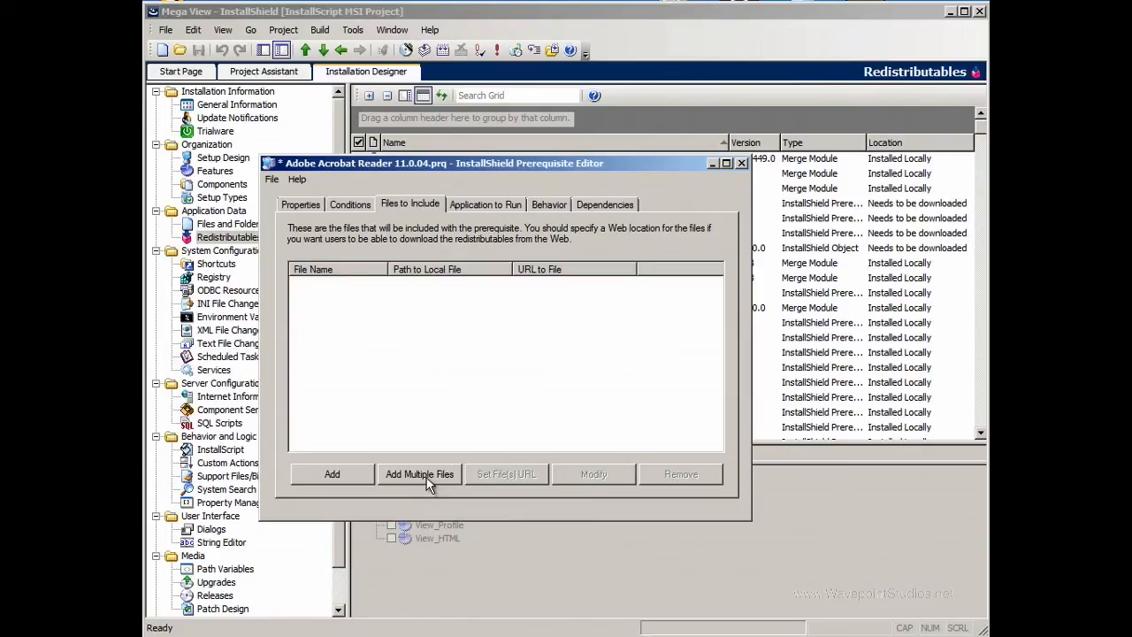
{"action": "left_click", "coordinate": [423, 475]}
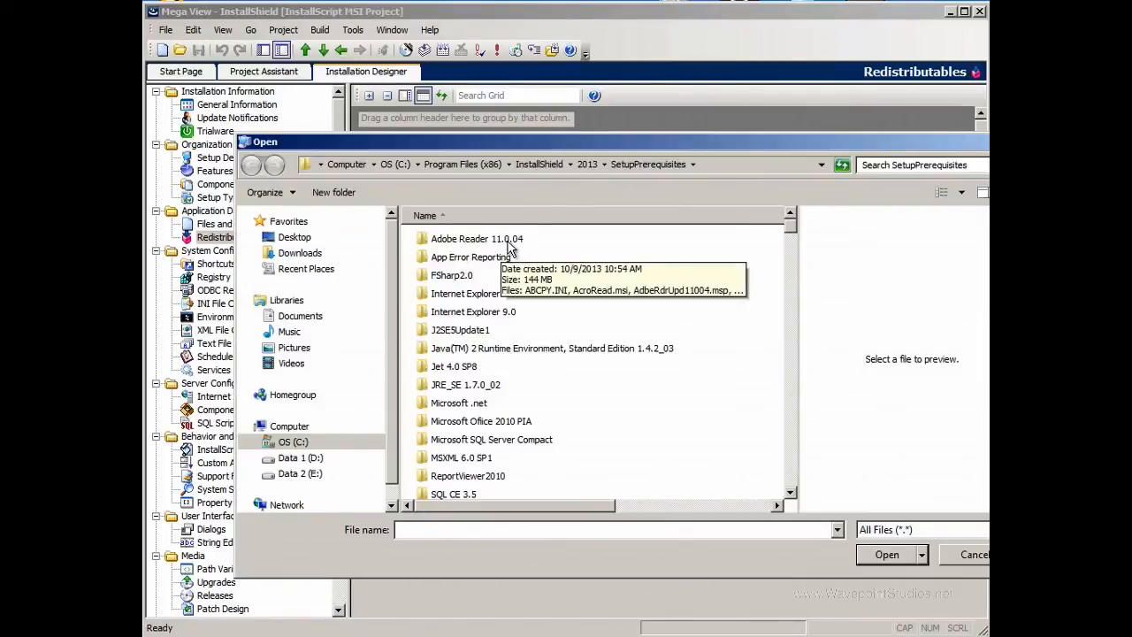
{"action": "double_click", "coordinate": [509, 249]}
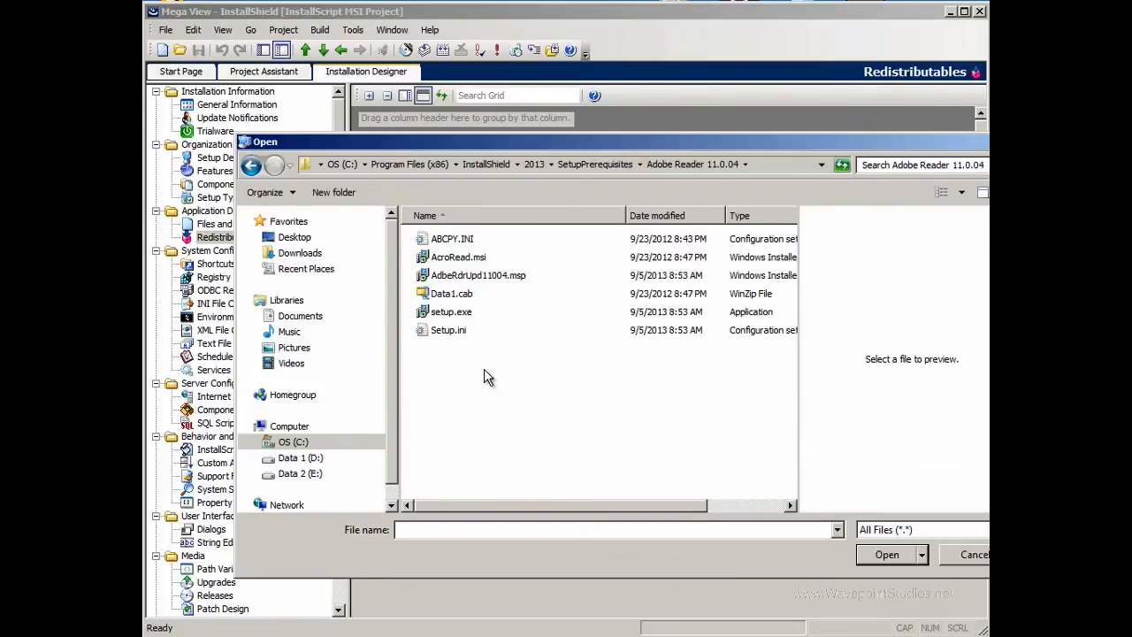
{"action": "key", "text": "ctrl+a"}
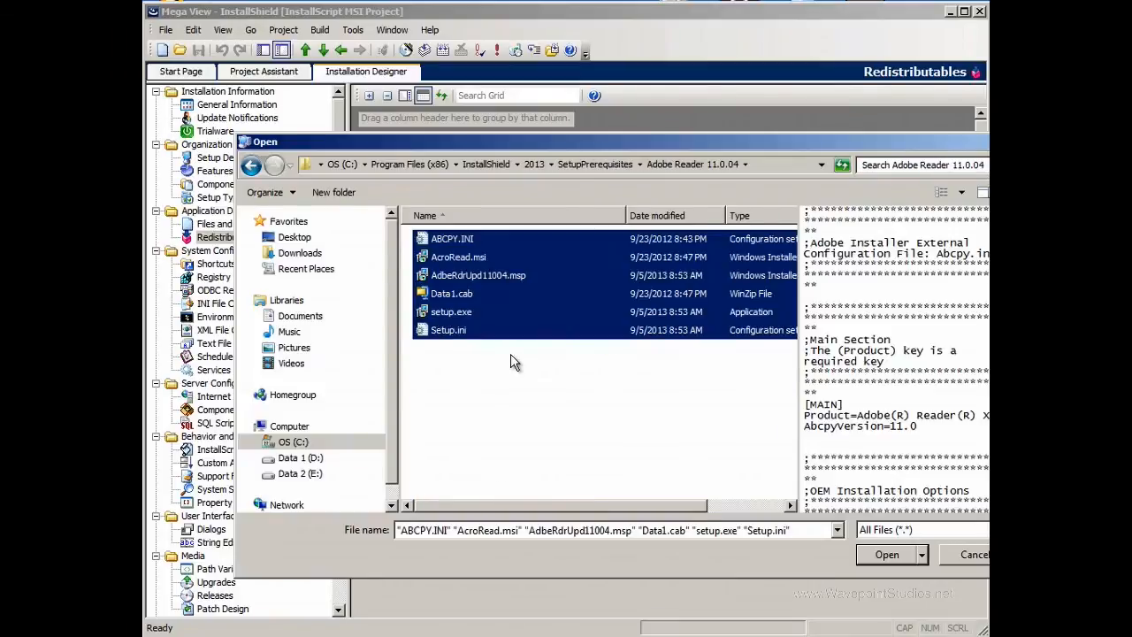
{"action": "left_click", "coordinate": [897, 556]}
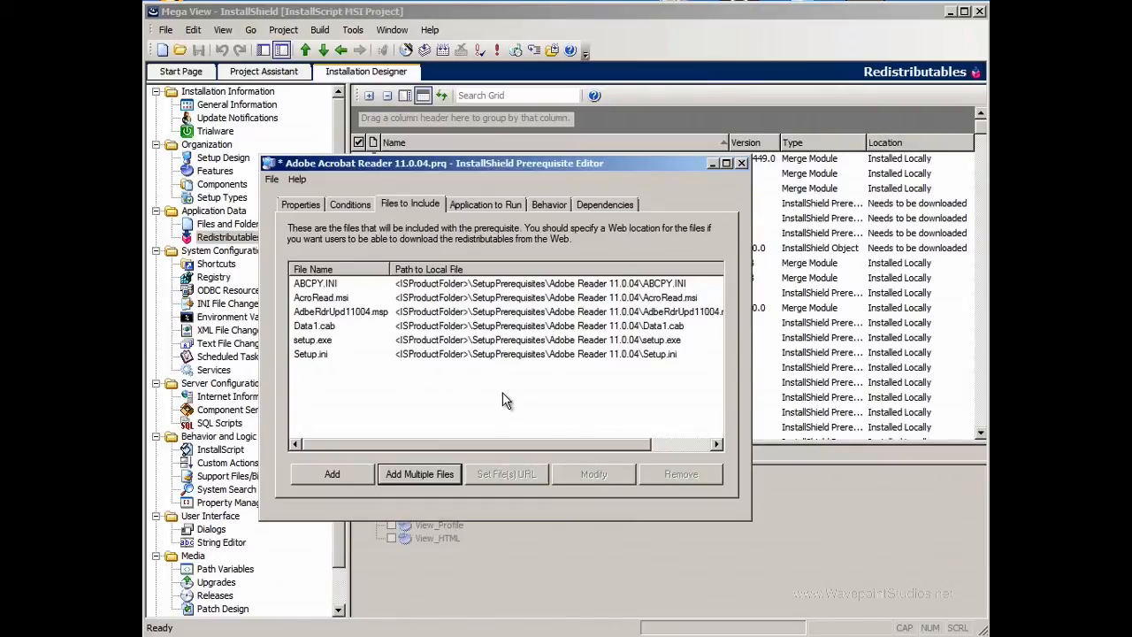
Choose setup.exe as the application the prerequisite launches
{"action": "left_click", "coordinate": [485, 204]}
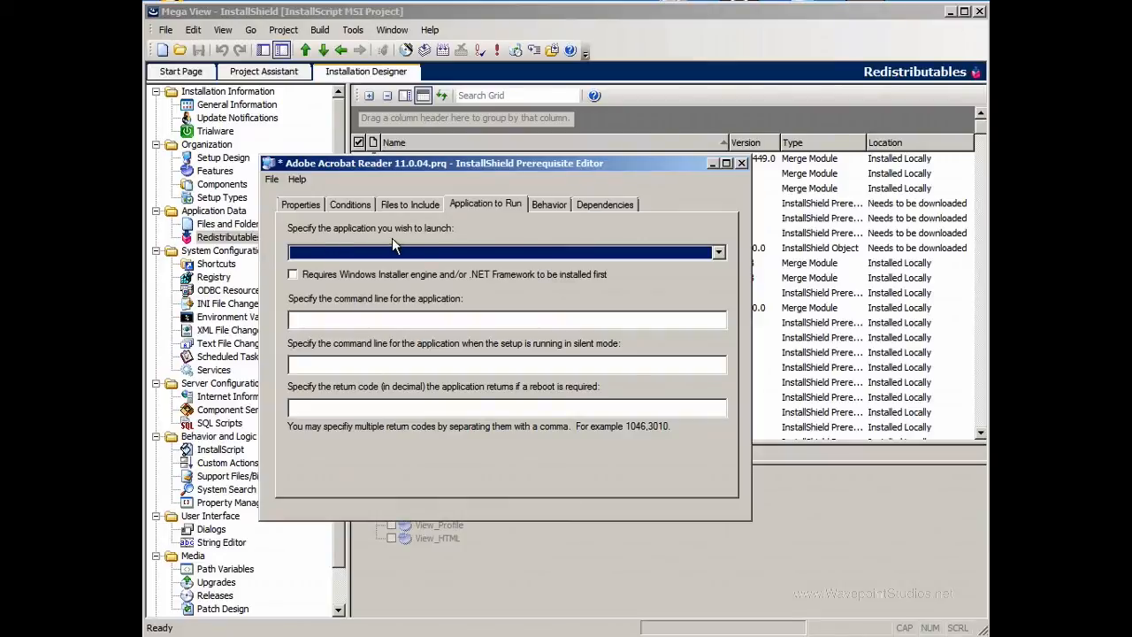
{"action": "left_click", "coordinate": [719, 254]}
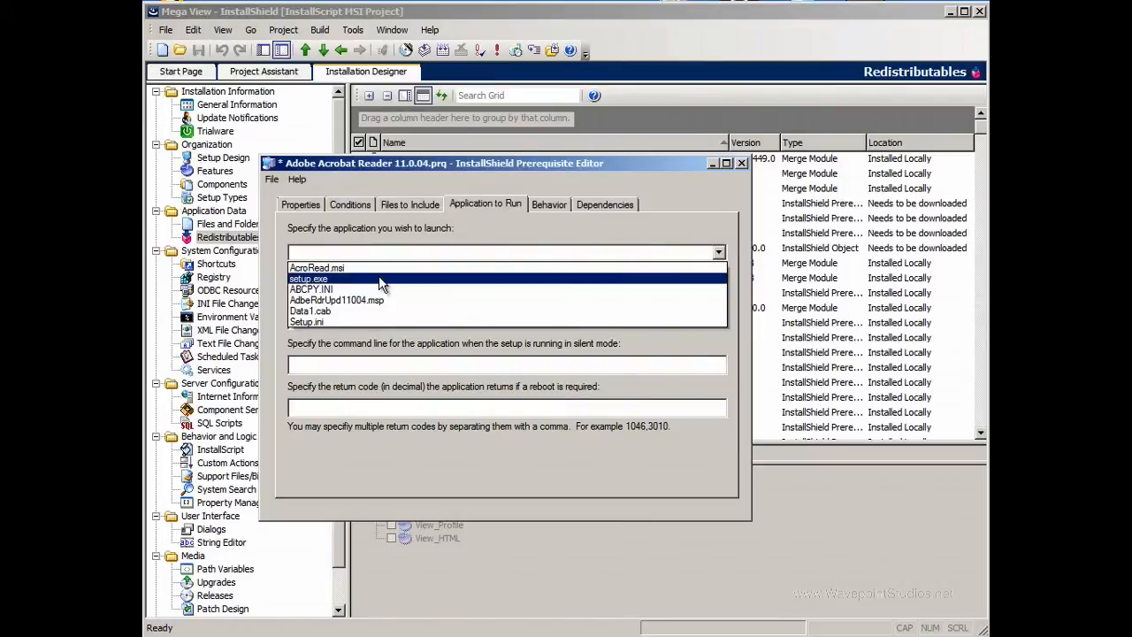
{"action": "left_click", "coordinate": [382, 279]}
{"action": "left_click", "coordinate": [719, 254]}
{"action": "left_click", "coordinate": [324, 280]}
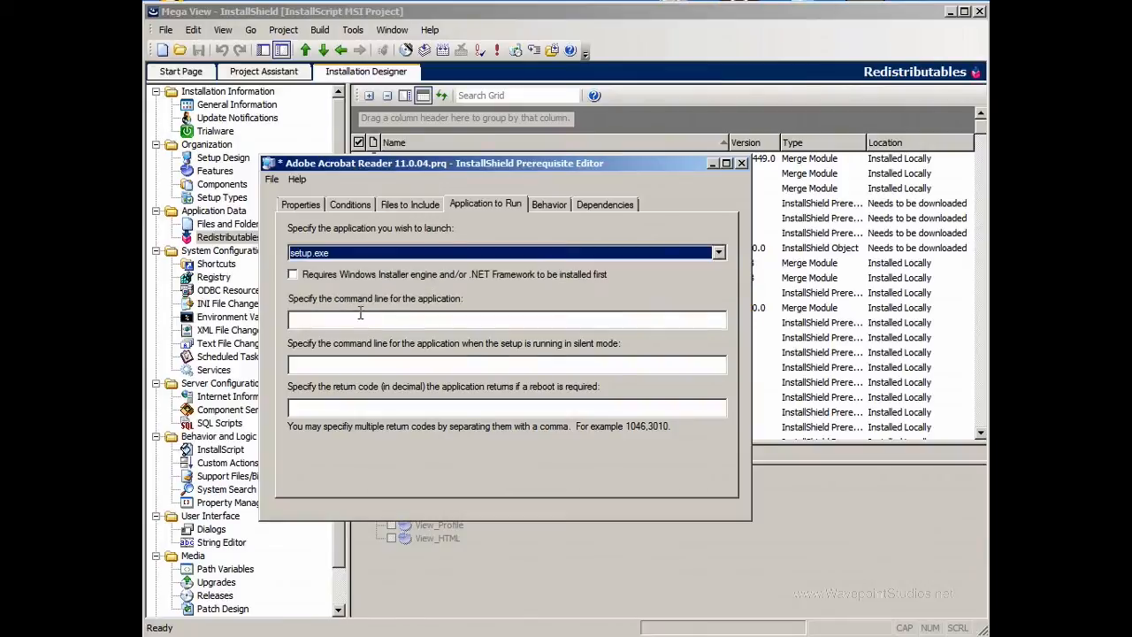
Set both the normal and the silent-mode command lines for setup.exe to /sALL /rs
{"action": "left_click", "coordinate": [393, 321]}
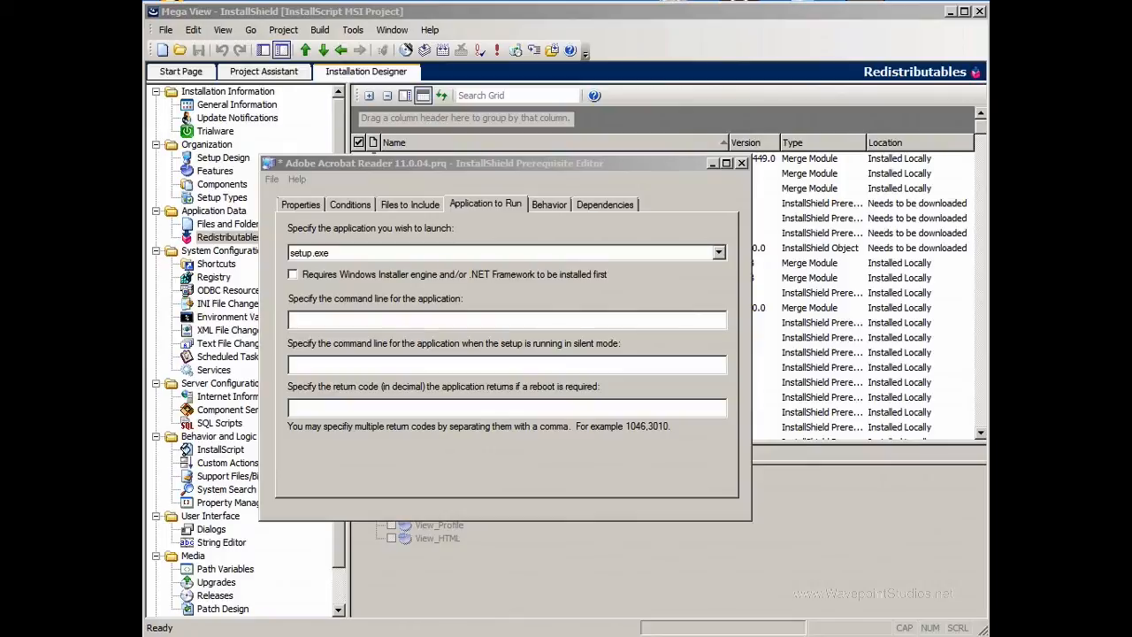
{"action": "left_click", "coordinate": [318, 319]}
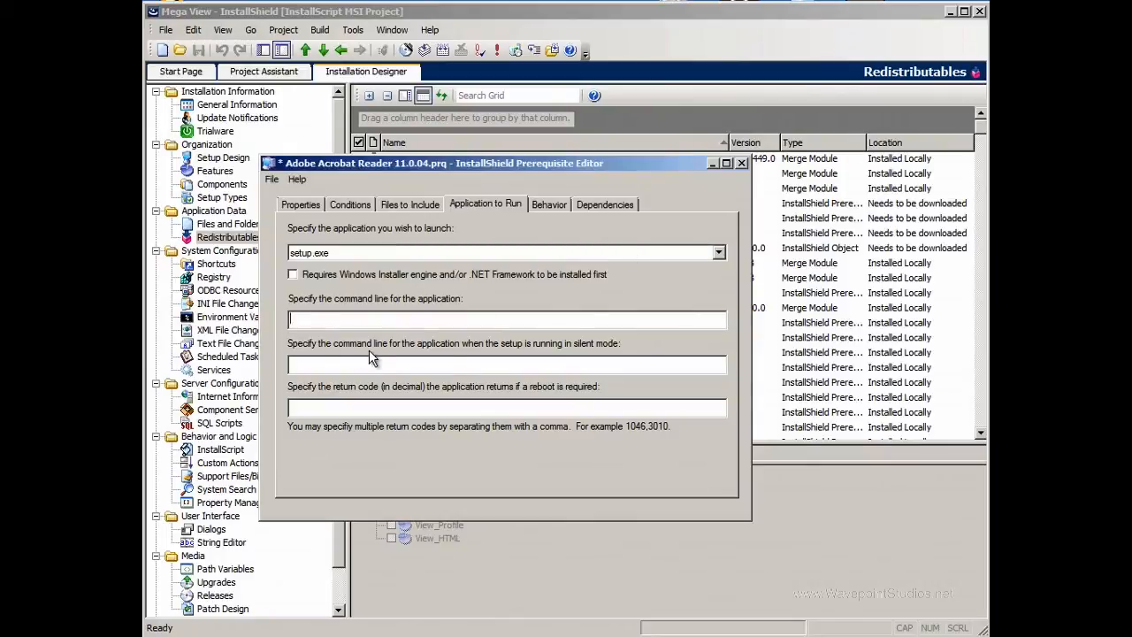
{"action": "type", "text": "/sALL /rs"}
{"action": "left_click", "coordinate": [314, 365]}
{"action": "type", "text": "/sALL /rs"}
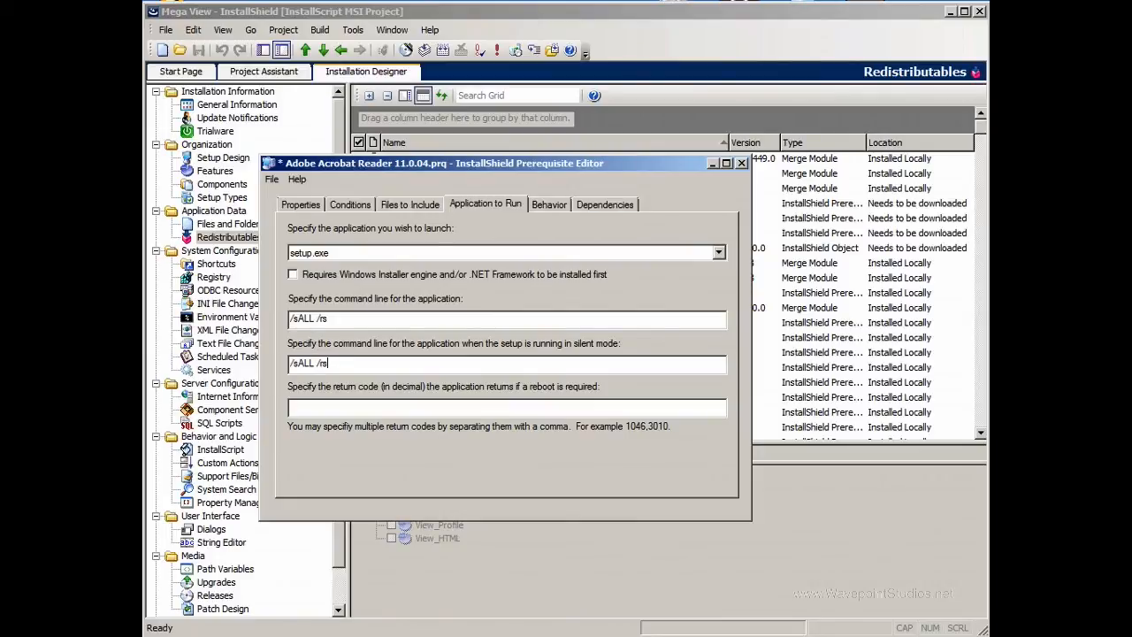
{"action": "left_click", "coordinate": [338, 321]}
Configure the prerequisite's behavior to show progress, continue the setup if still required, and ignore reboots, failing to resume if the machine is rebooted
{"action": "left_click", "coordinate": [553, 203]}
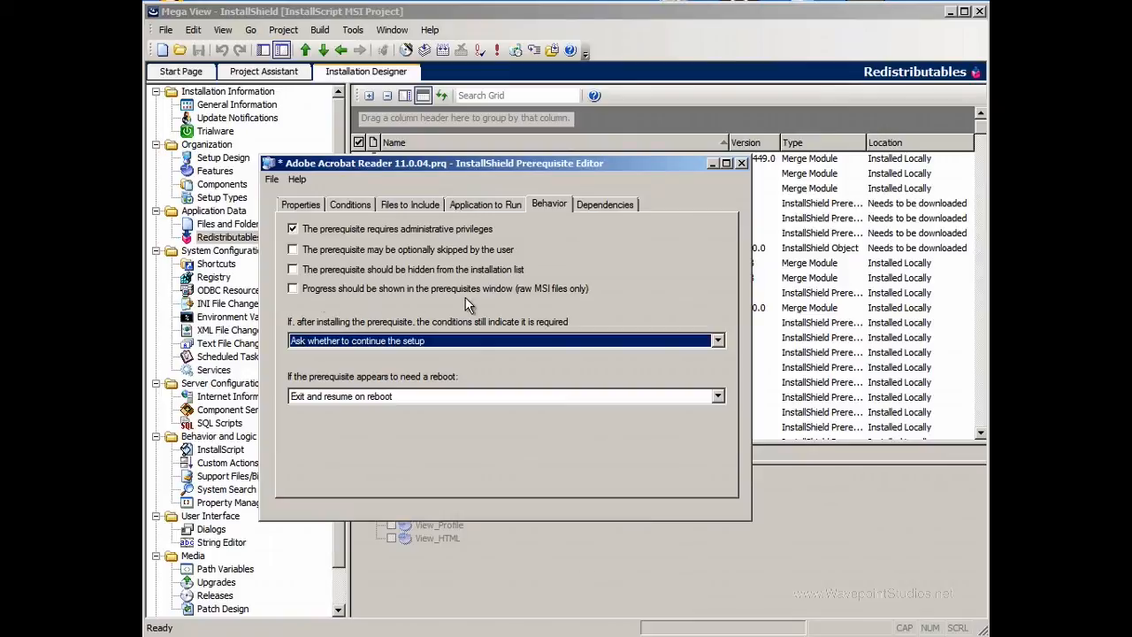
{"action": "left_click", "coordinate": [292, 288]}
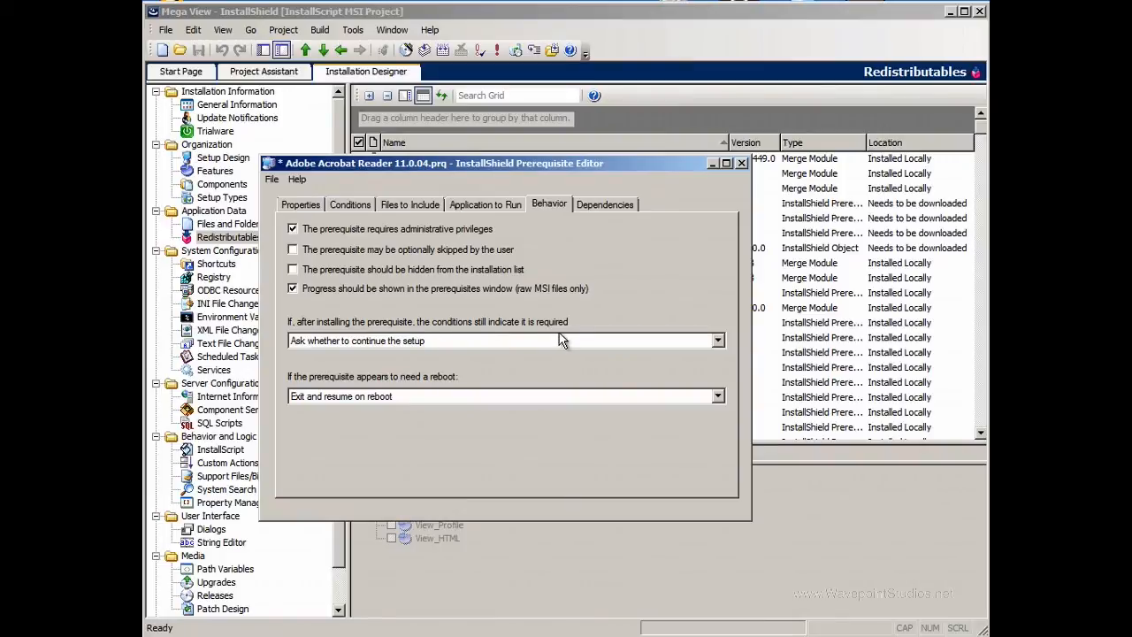
{"action": "left_click", "coordinate": [717, 341]}
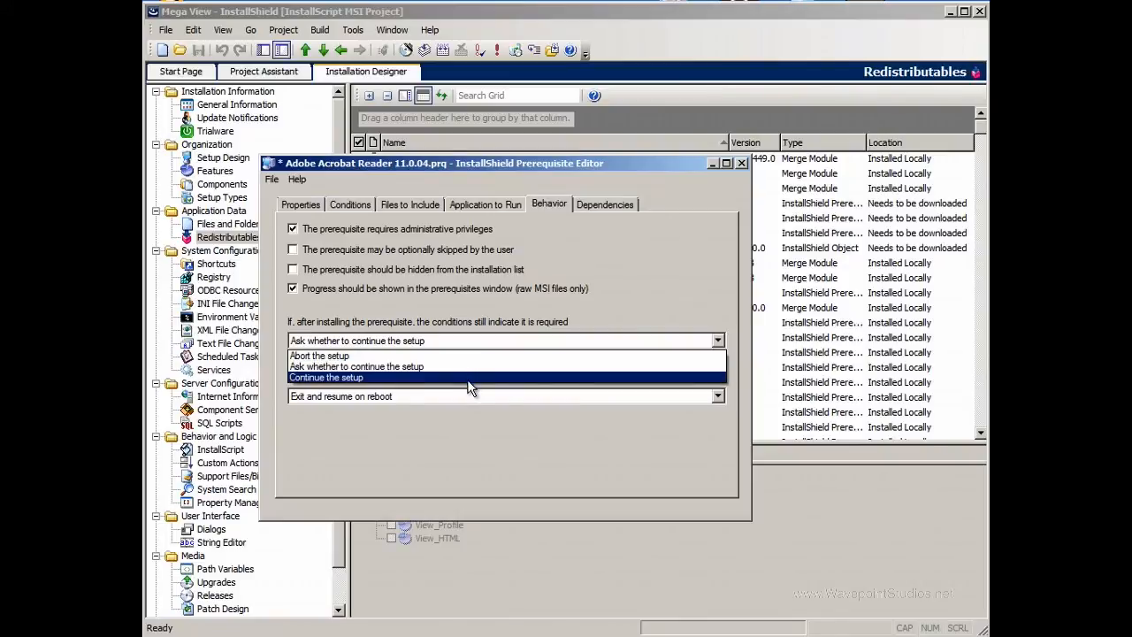
{"action": "left_click", "coordinate": [468, 378]}
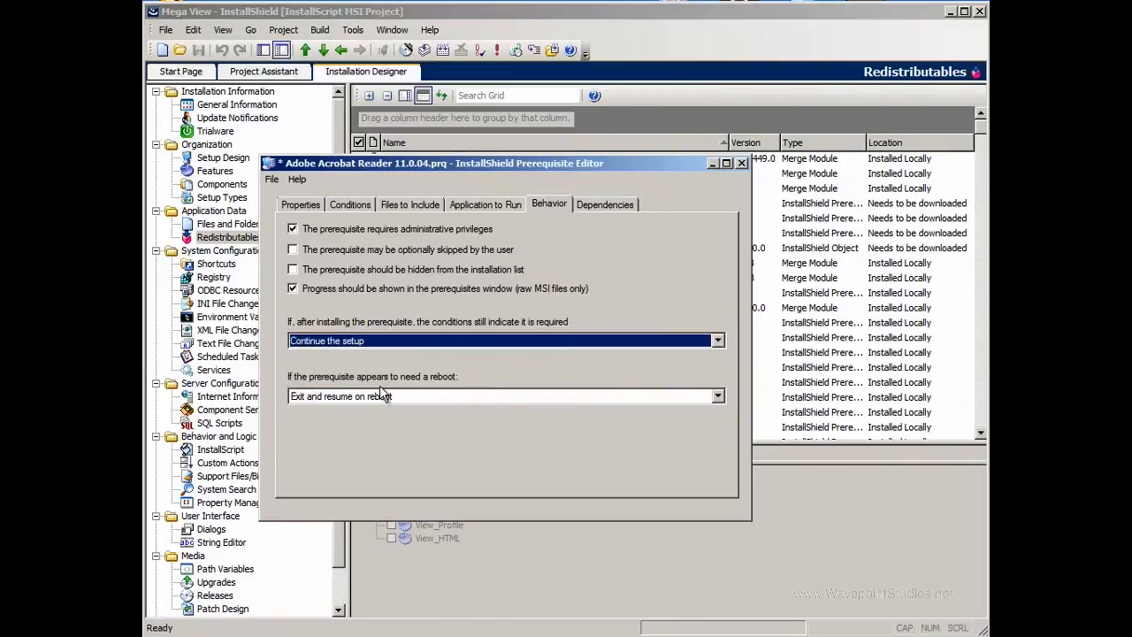
{"action": "left_click", "coordinate": [718, 397]}
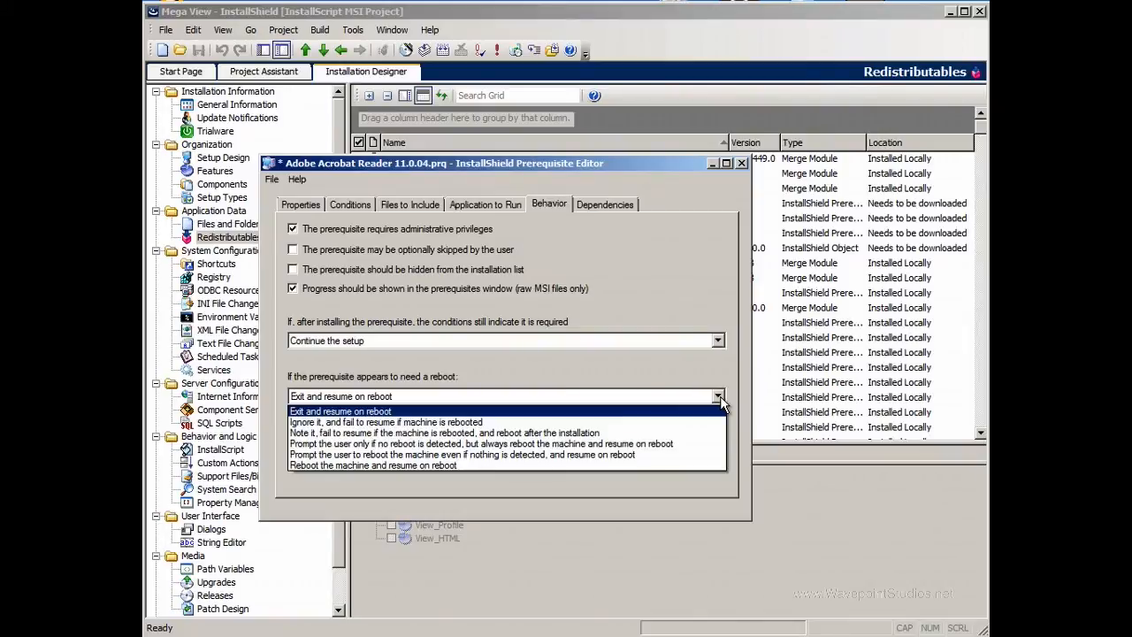
{"action": "left_click", "coordinate": [411, 422]}
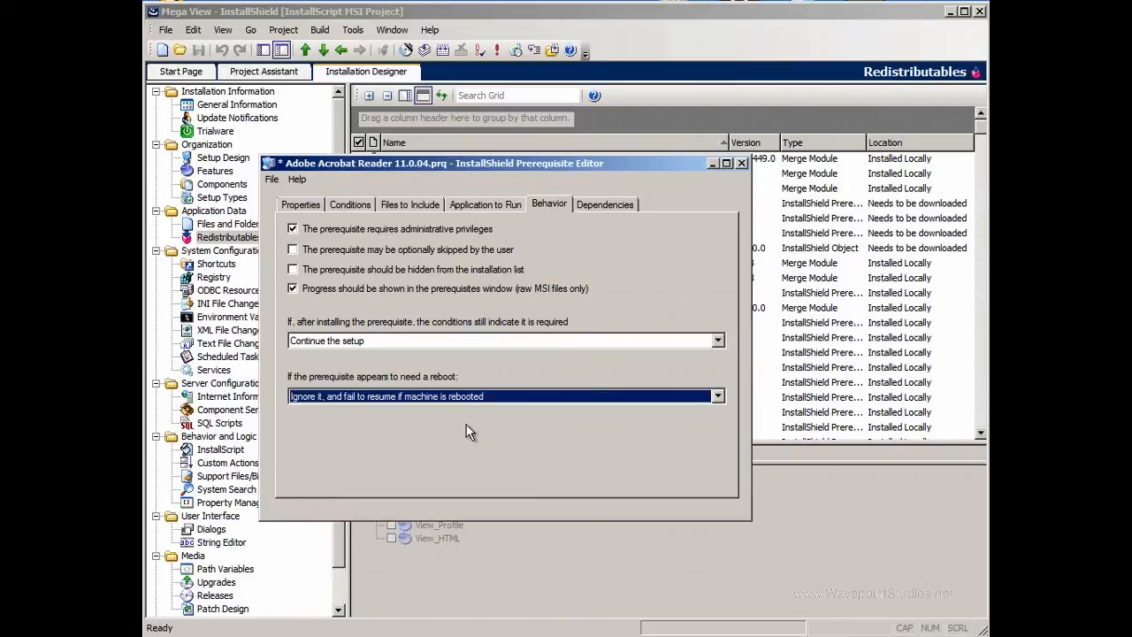
Review the prerequisite's dependencies and properties, then save it and close the Prerequisite Editor
{"action": "left_click", "coordinate": [595, 206]}
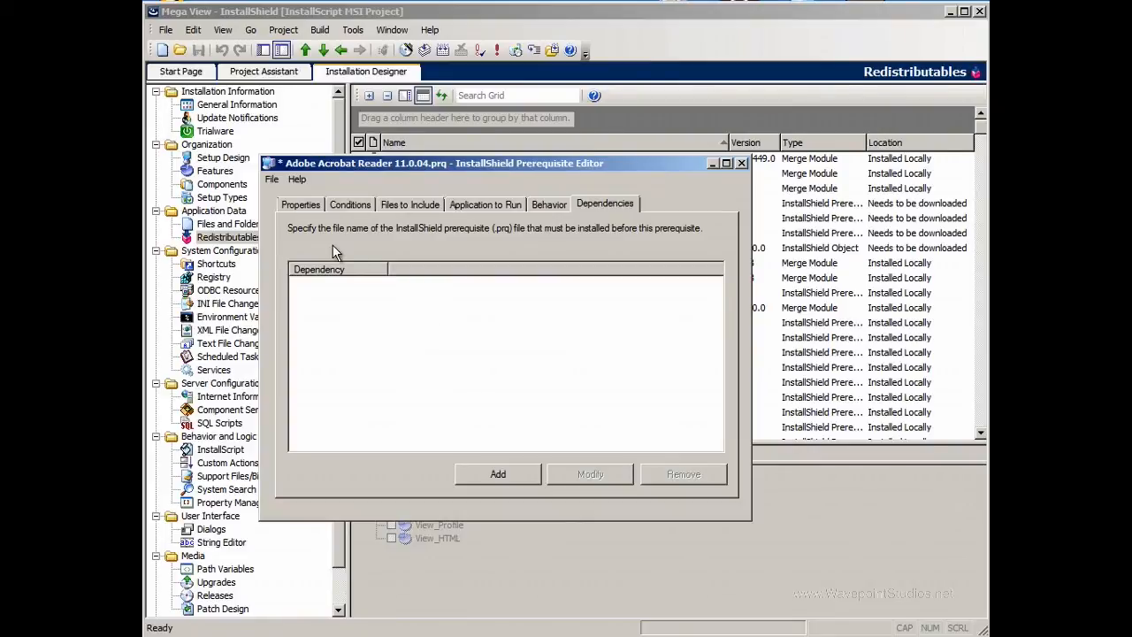
{"action": "left_click", "coordinate": [299, 206]}
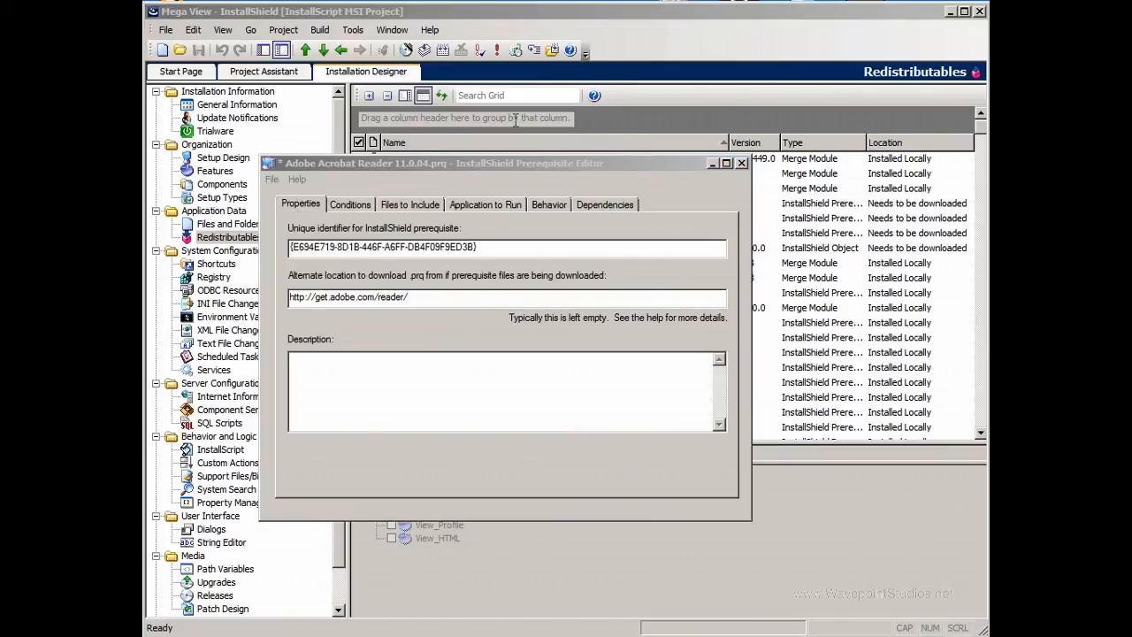
{"action": "left_click", "coordinate": [412, 168]}
{"action": "left_click", "coordinate": [272, 178]}
{"action": "left_click", "coordinate": [287, 224]}
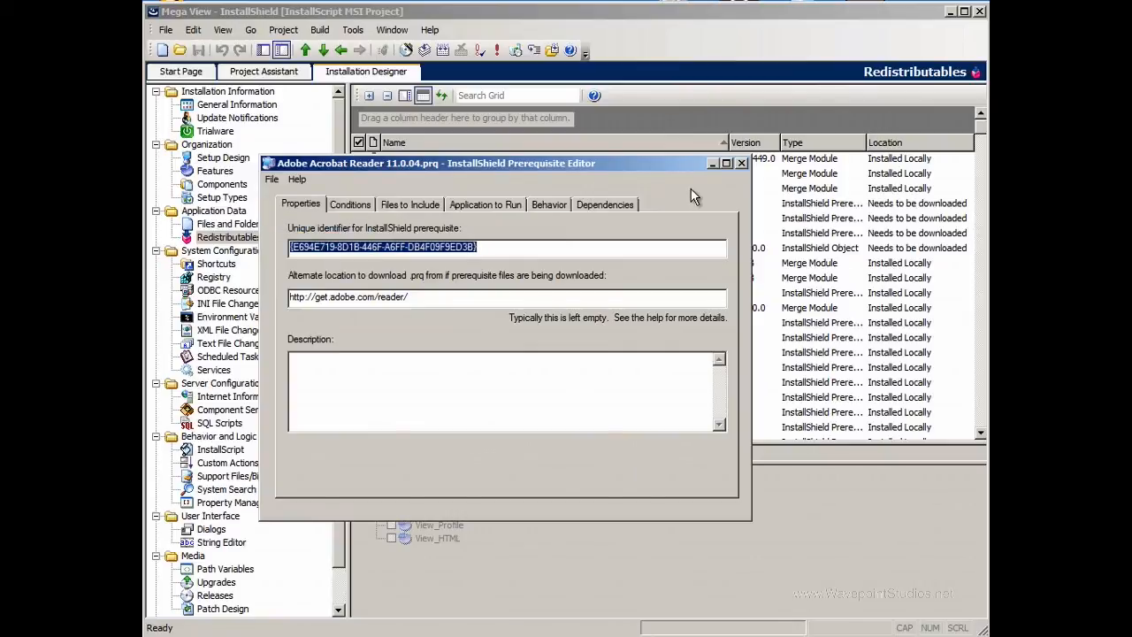
{"action": "left_click", "coordinate": [742, 163]}
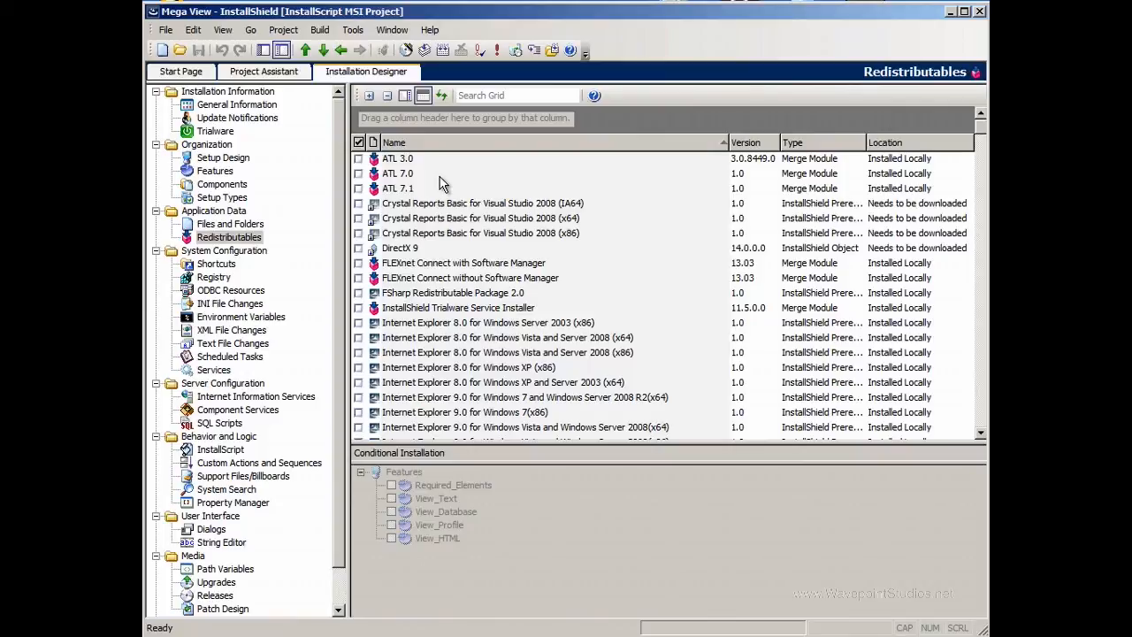
Restart InstallShield 2013 and reopen the most recently modified Mega View.ism project
{"action": "left_click", "coordinate": [167, 30]}
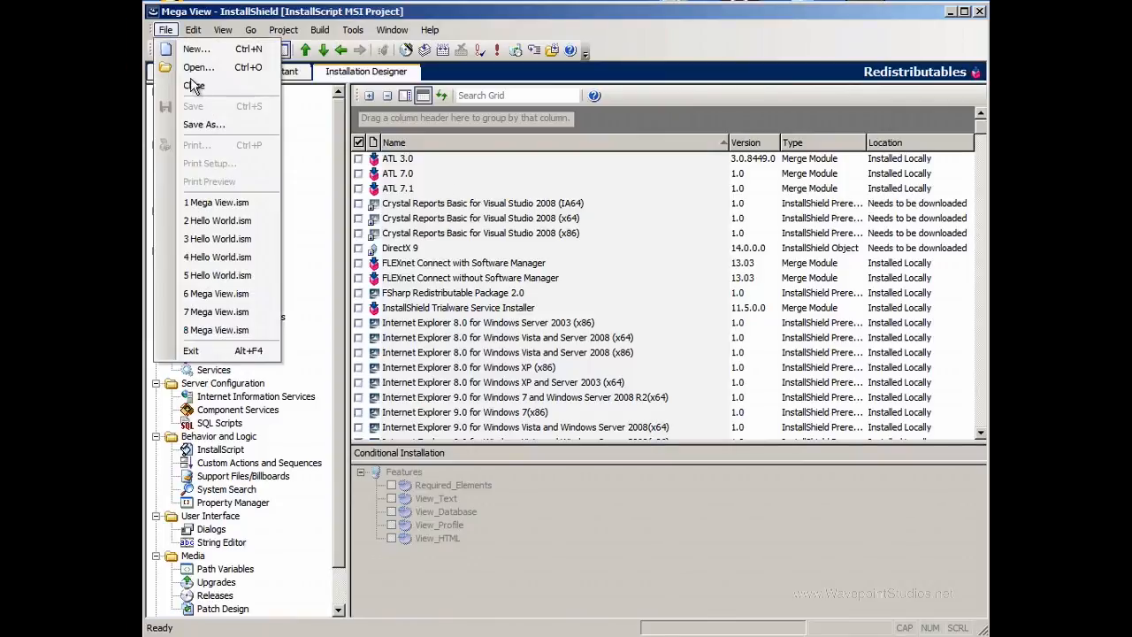
{"action": "left_click", "coordinate": [181, 80]}
{"action": "left_click", "coordinate": [166, 30]}
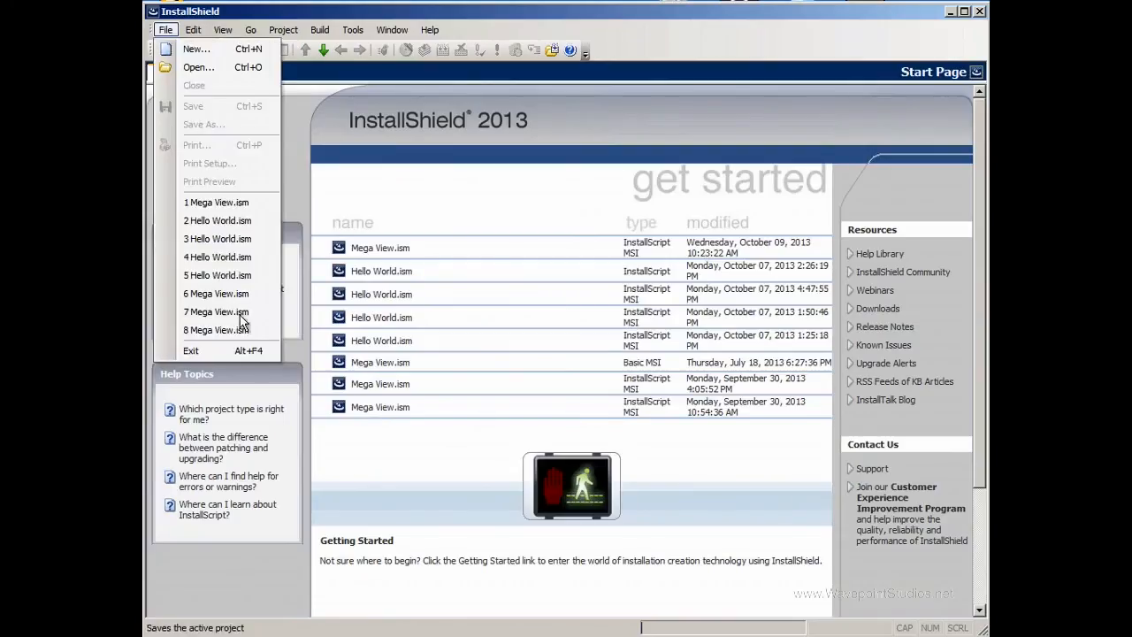
{"action": "left_click", "coordinate": [236, 355]}
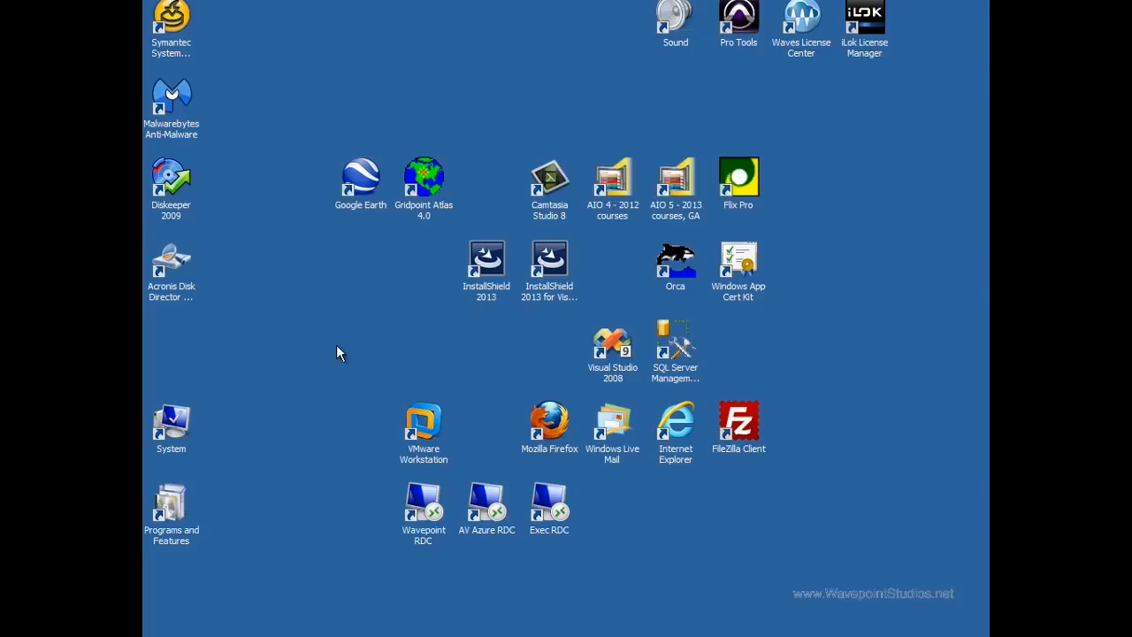
{"action": "double_click", "coordinate": [484, 269]}
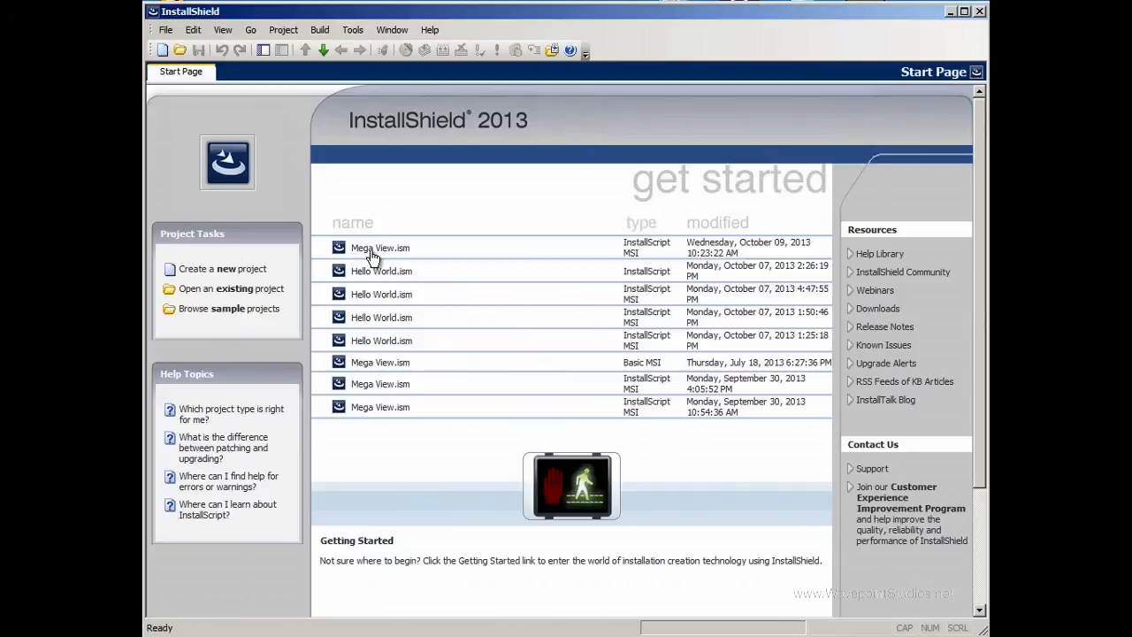
{"action": "left_click", "coordinate": [380, 254]}
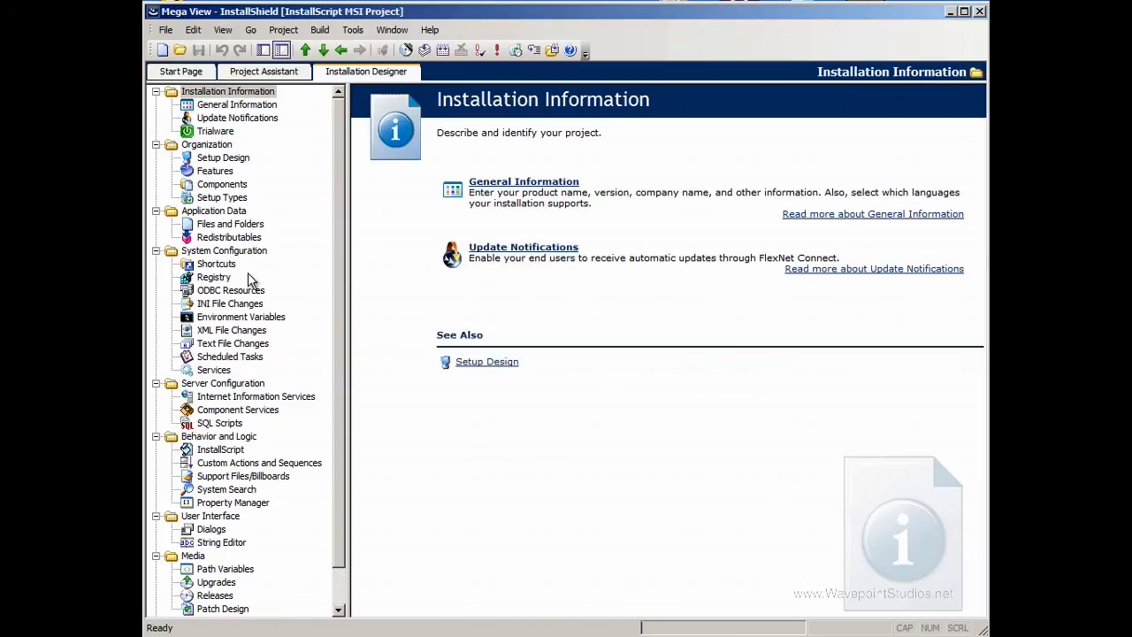
Include the Adobe Acrobat Reader 11.0.04 prerequisite in the project's Redistributables
{"action": "left_click", "coordinate": [228, 237]}
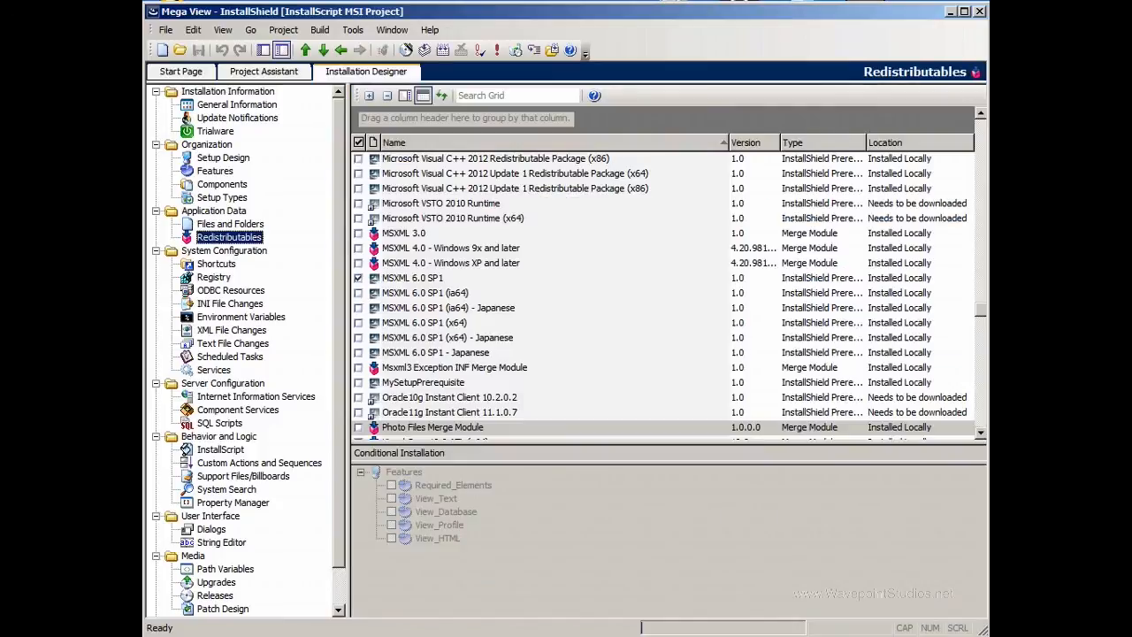
{"action": "left_click_drag", "start_coordinate": [979, 311], "coordinate": [980, 117]}
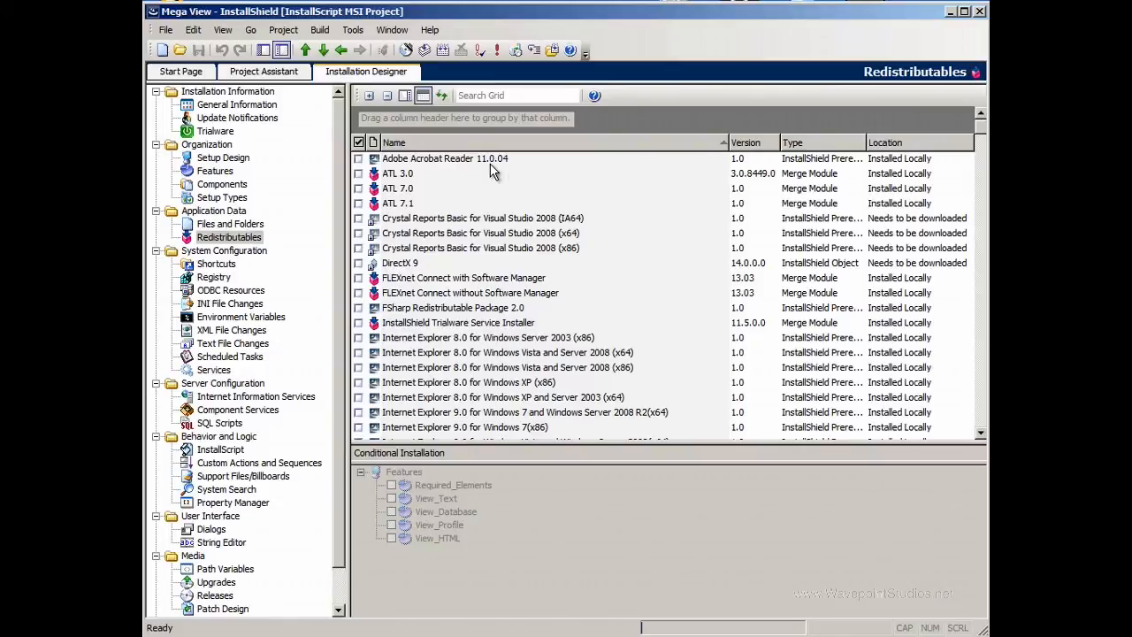
{"action": "left_click", "coordinate": [358, 159]}
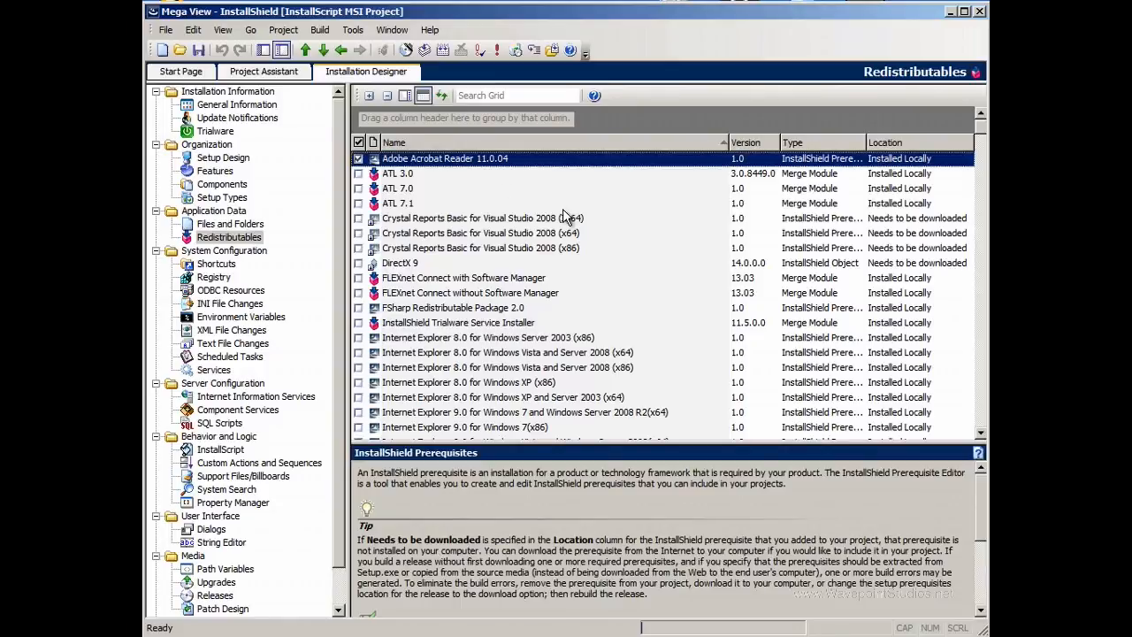